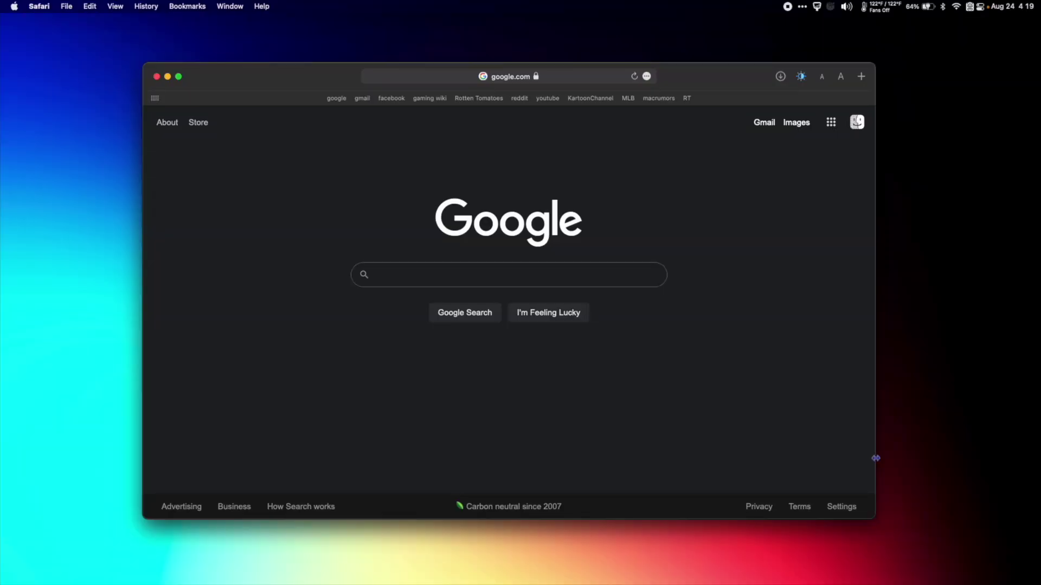
Open the Safari application menu while the Google homepage is loaded.
left_click(39, 6)
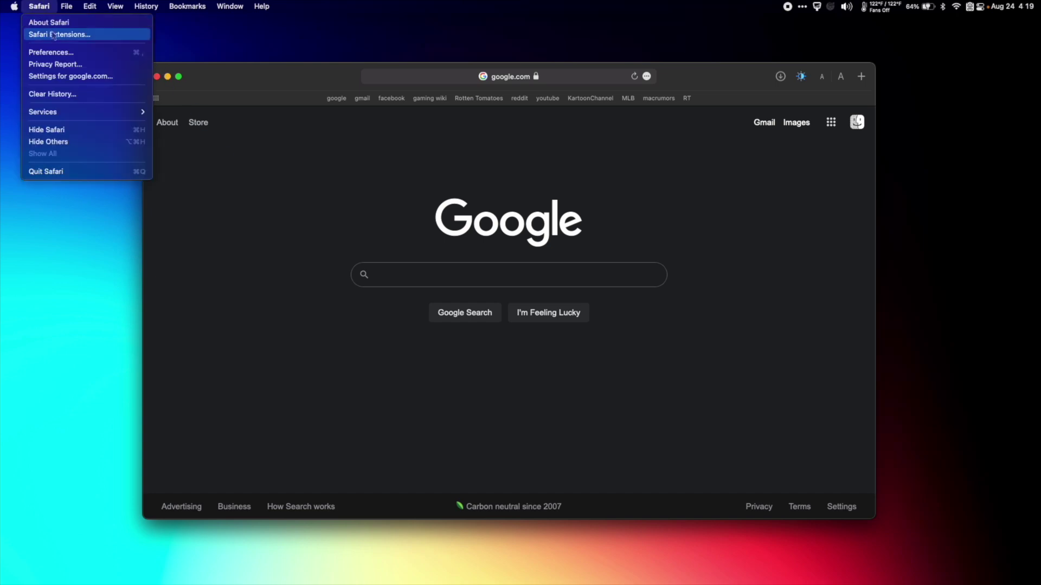
Open Safari Preferences and keep Favorites and the Downloads folder in General.
left_click(64, 53)
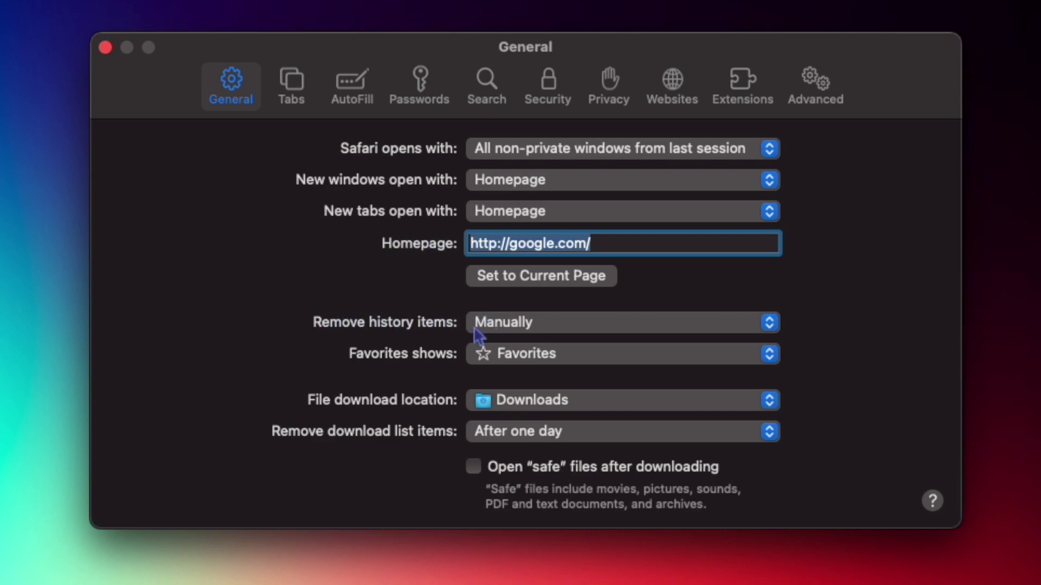
left_click(482, 358)
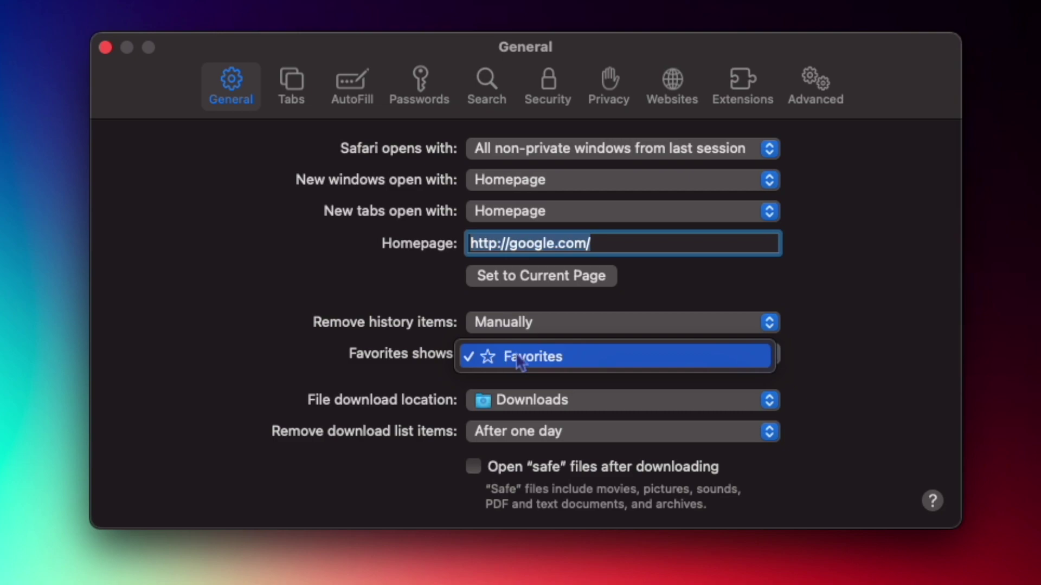
left_click(511, 355)
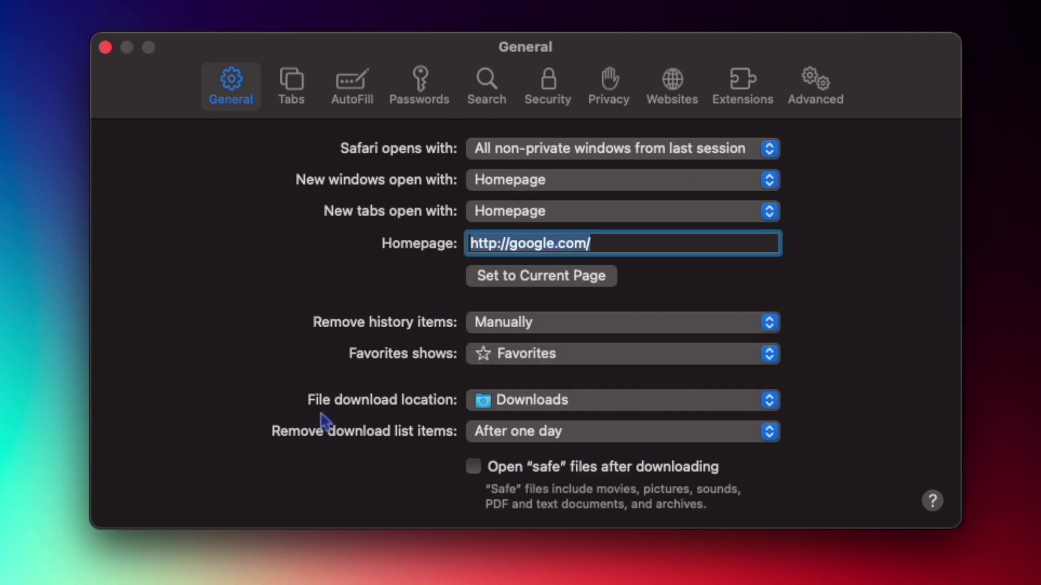
left_click(556, 405)
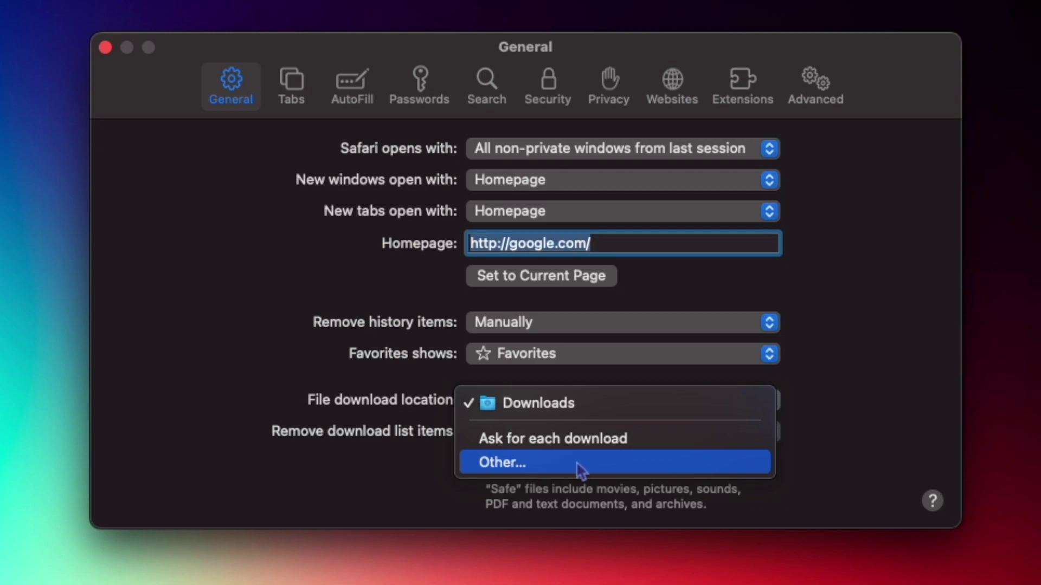
left_click(342, 439)
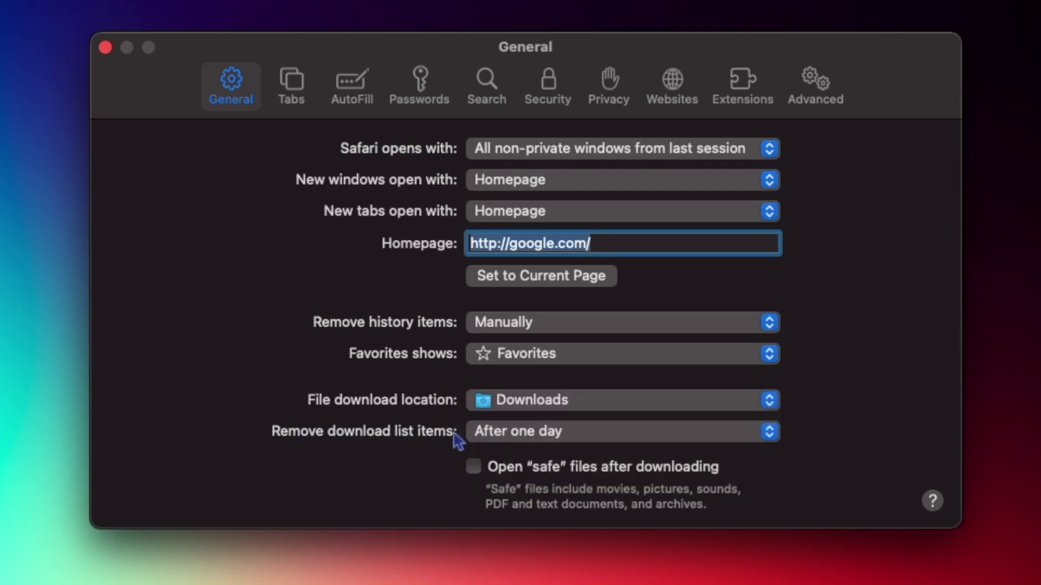
Set Remove download list items to Manually, then move to the Tabs settings.
left_click(480, 434)
left_click(520, 508)
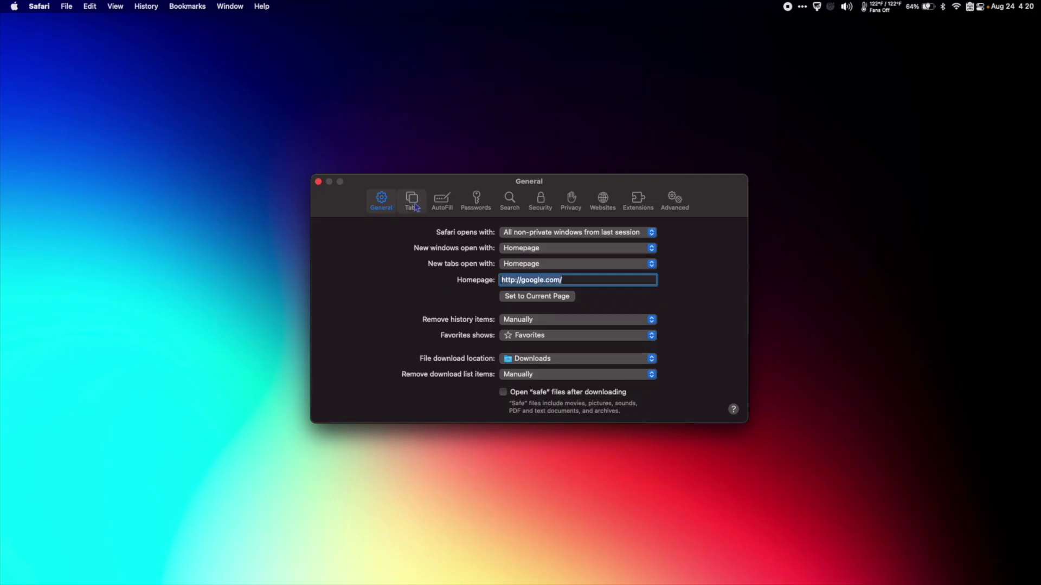
left_click(411, 199)
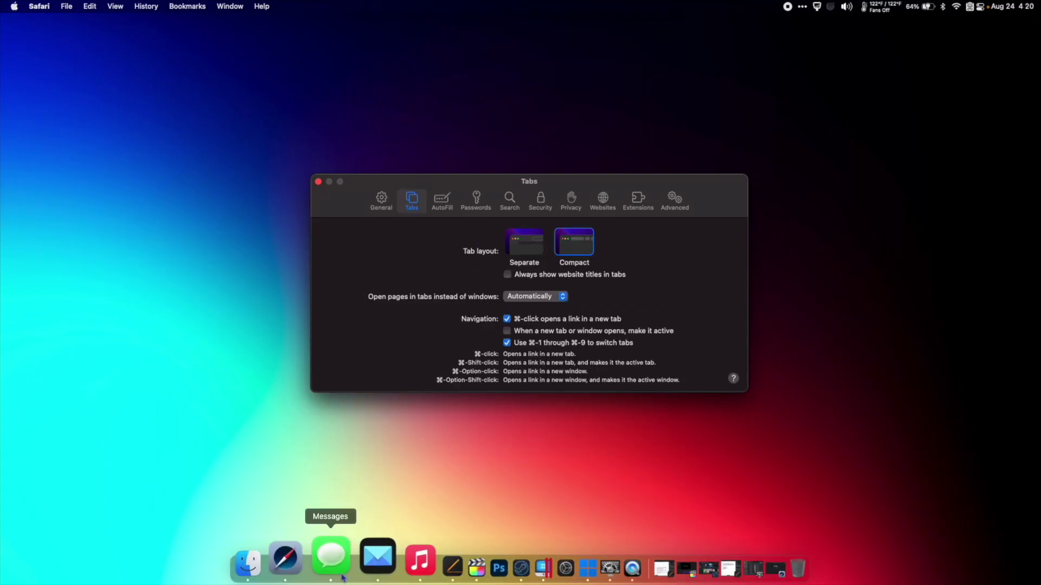
Tile the Google browser window beside the Settings window and make it active.
left_click(319, 558)
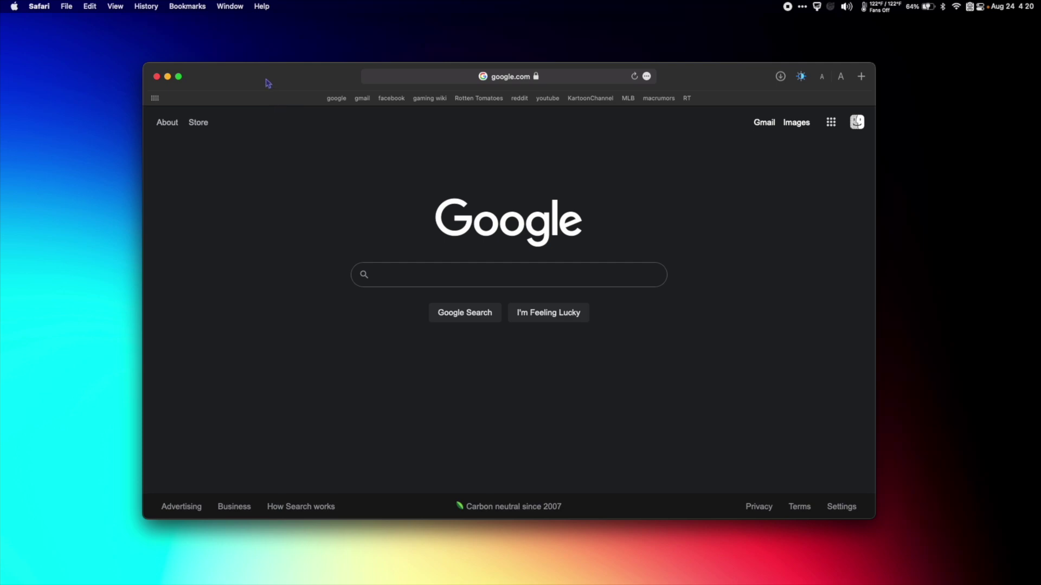
key("fn+ctrl+Right")
left_click(184, 186)
left_click(627, 130)
Open three new Google tabs, try the Separate tab layout, then return to Compact.
key("super+t")
key("super+t")
key("super+t")
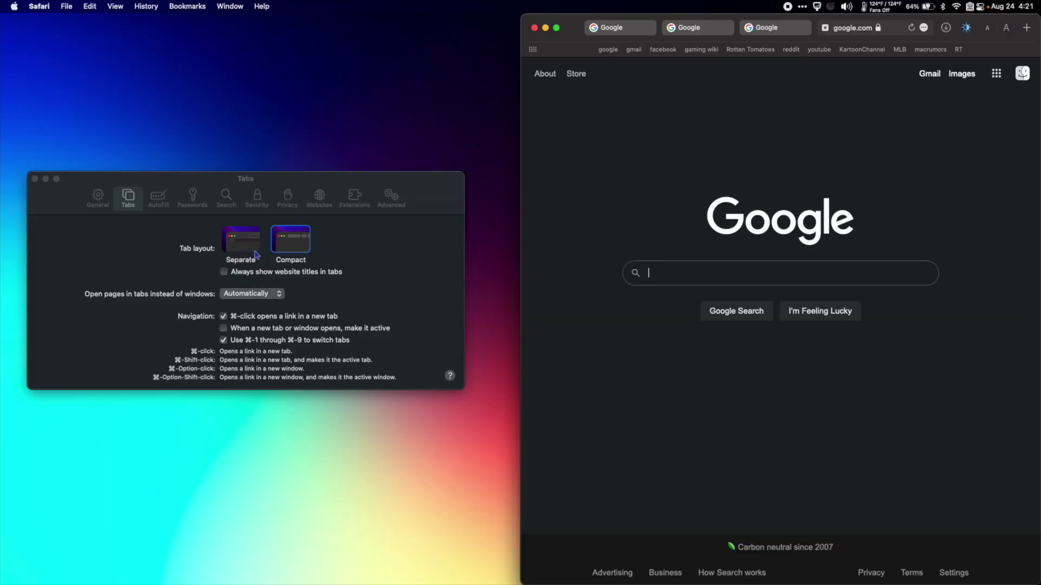
left_click(254, 254)
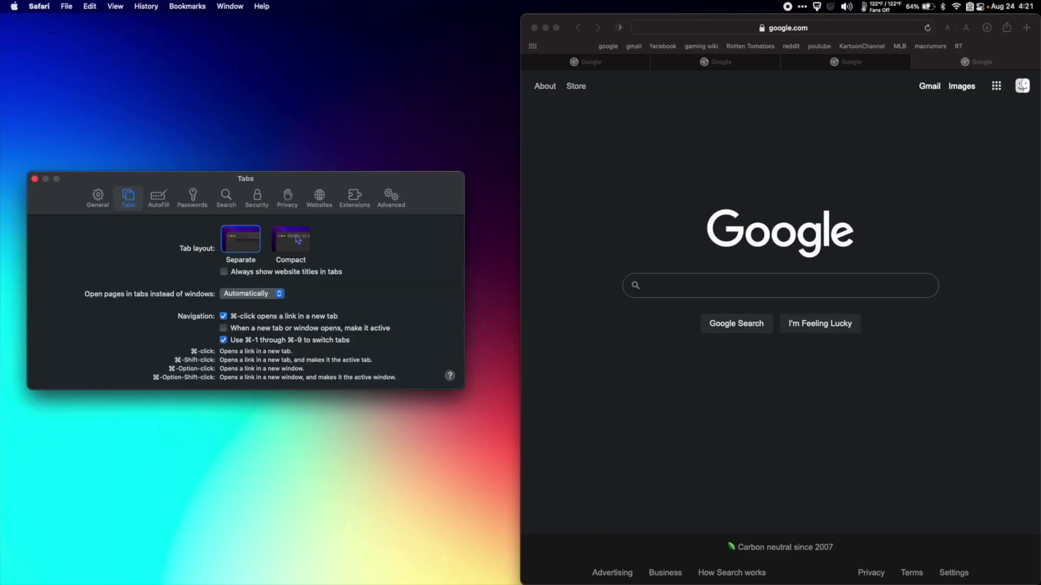
left_click(297, 240)
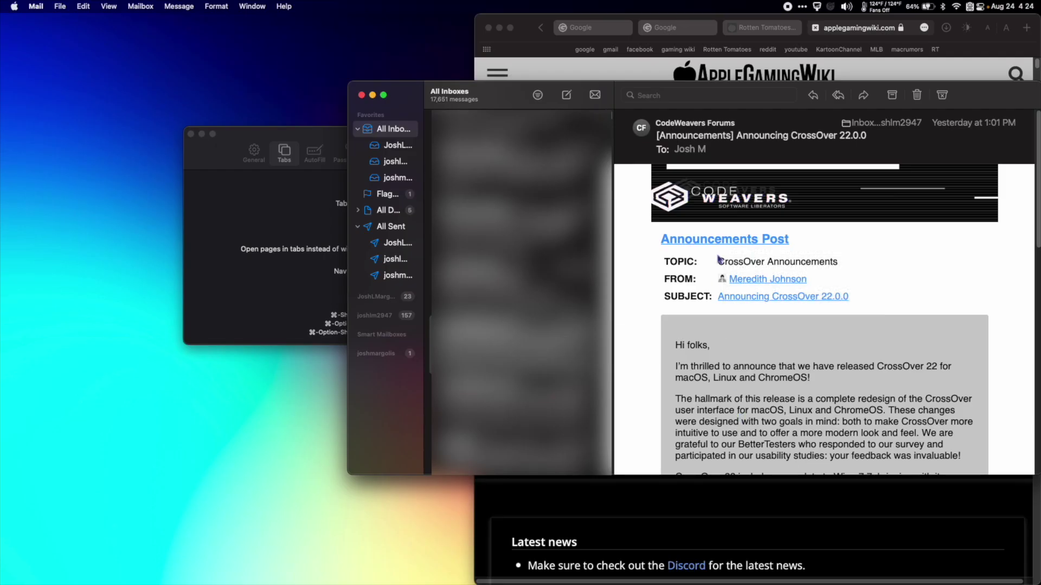
Open the Mail announcement post, then Gmail and Rotten Tomatoes in background tabs.
left_click(723, 244)
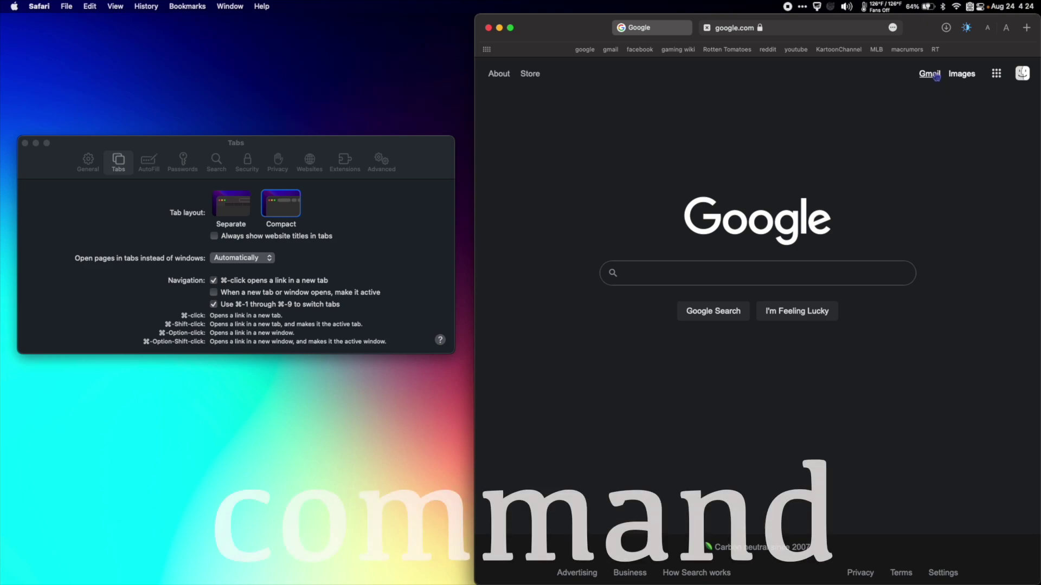
left_click(930, 74, "super")
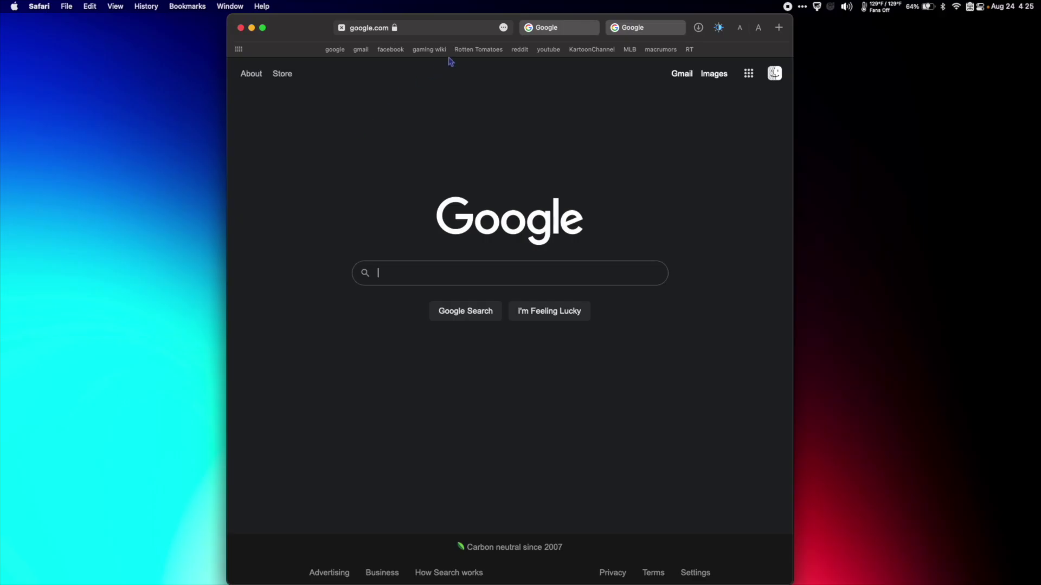
left_click(471, 49)
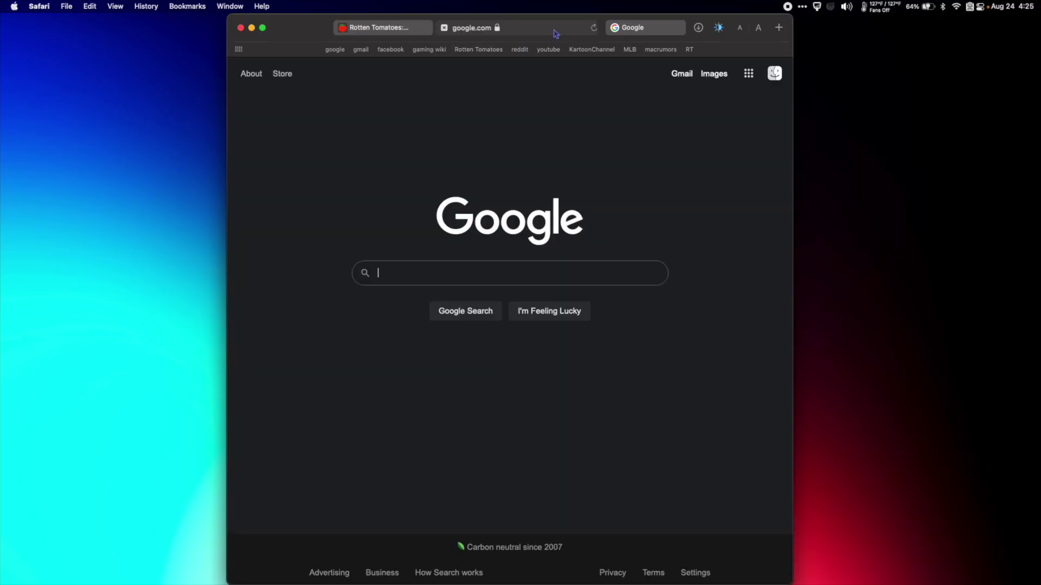
Open YouTube and MacRumors tabs, switch through tabs 1–3, then show AutoFill settings.
left_click(549, 50)
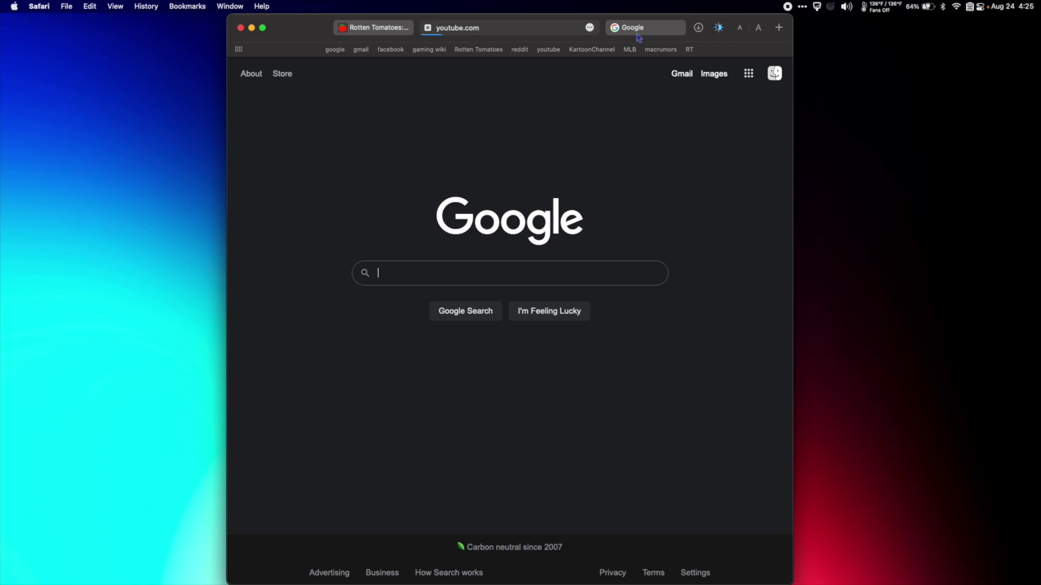
left_click(660, 50)
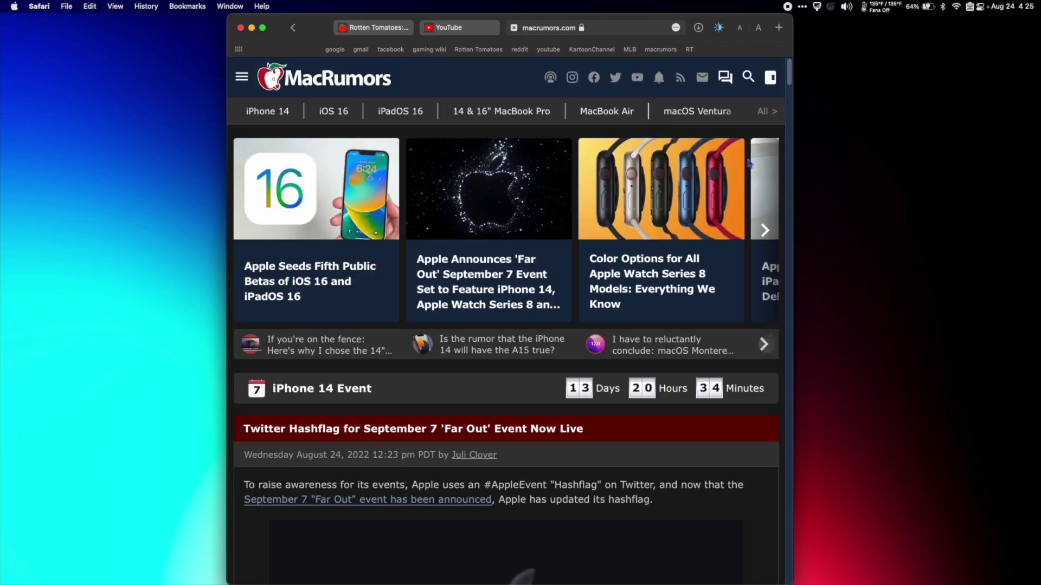
key("super+1")
key("super+2")
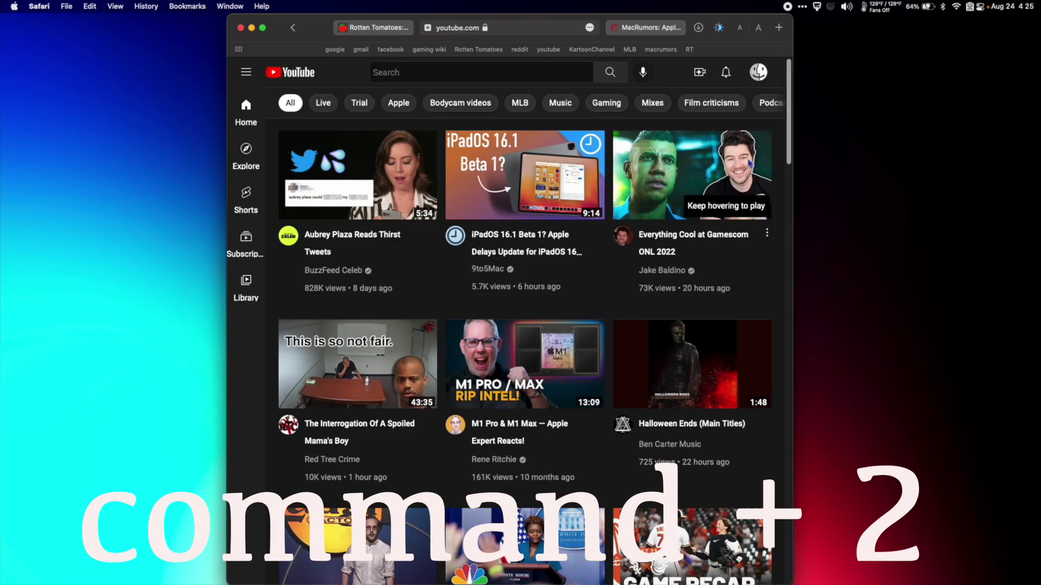
key("super+3")
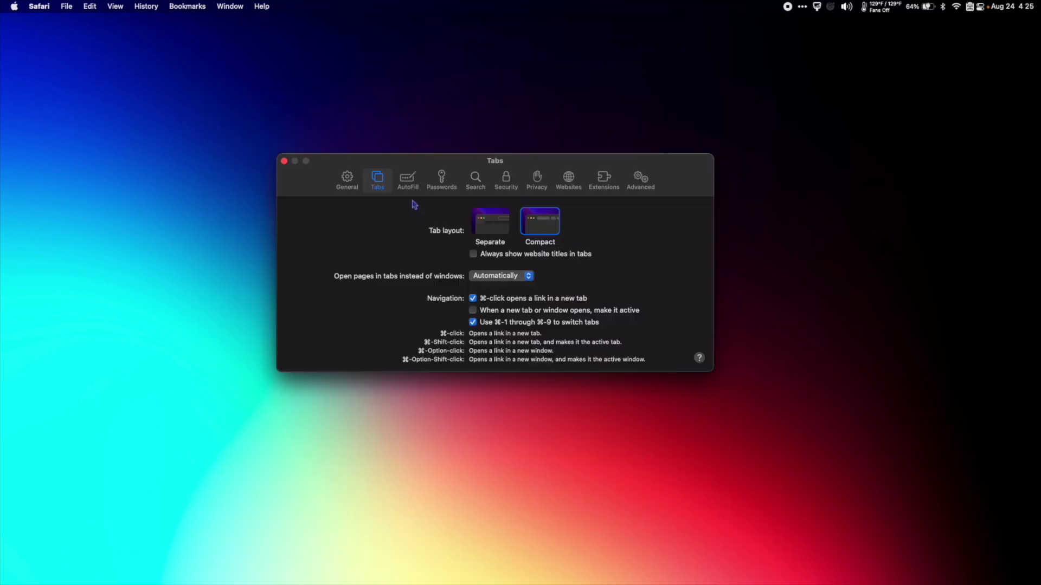
left_click(408, 178)
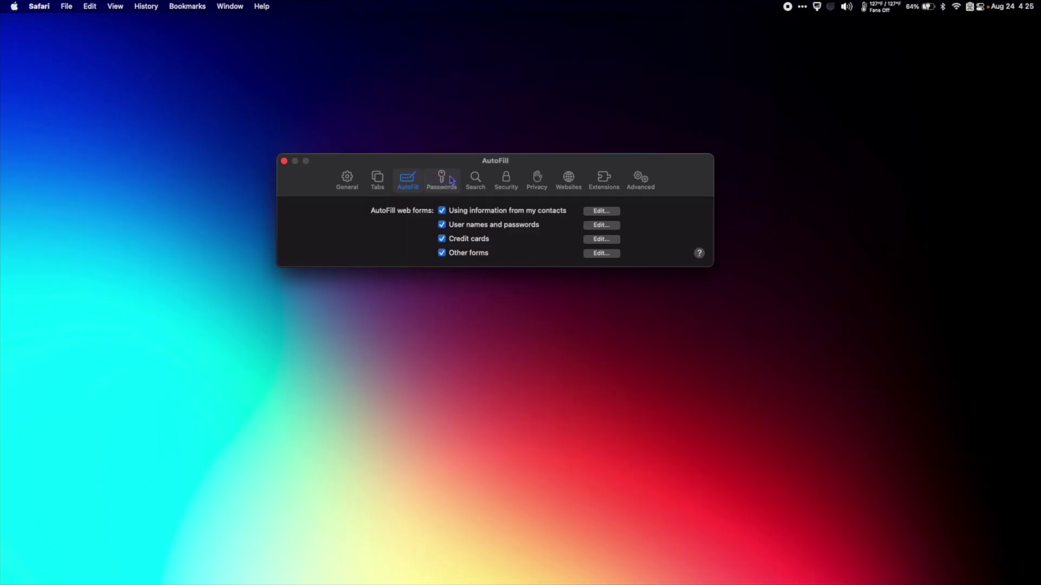
View the Passwords settings, then the Search settings and its search engine list.
left_click(450, 180)
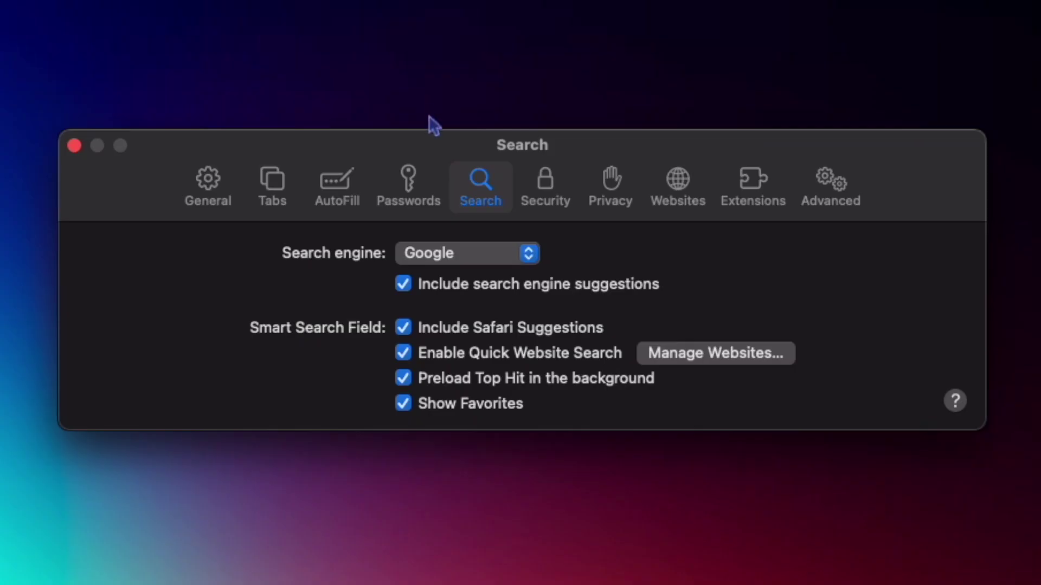
left_click(429, 128)
left_click(332, 252)
left_click(474, 247)
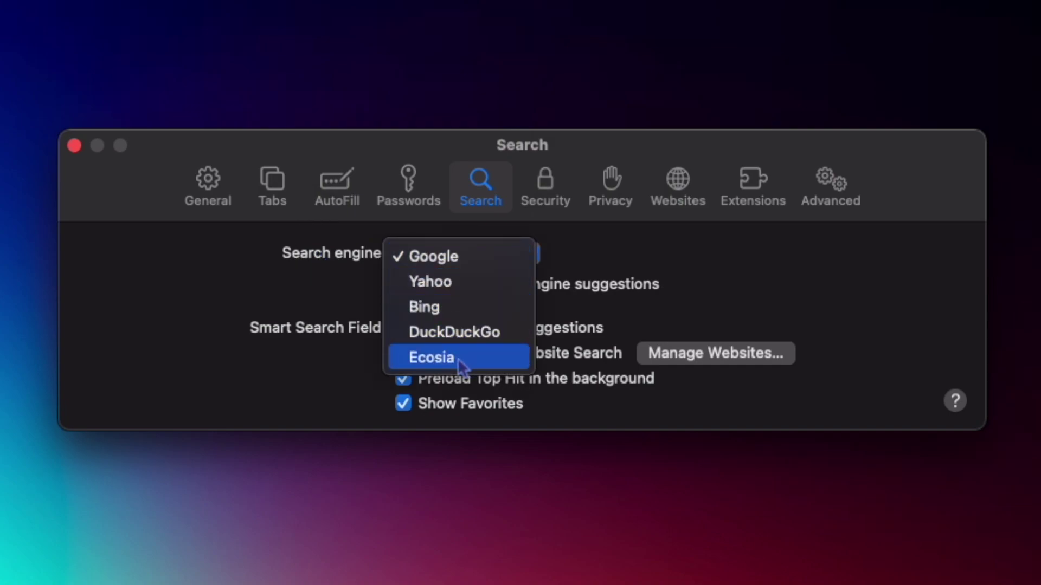
Keep Google as search engine, select the address bar, then show Security settings.
key("Escape")
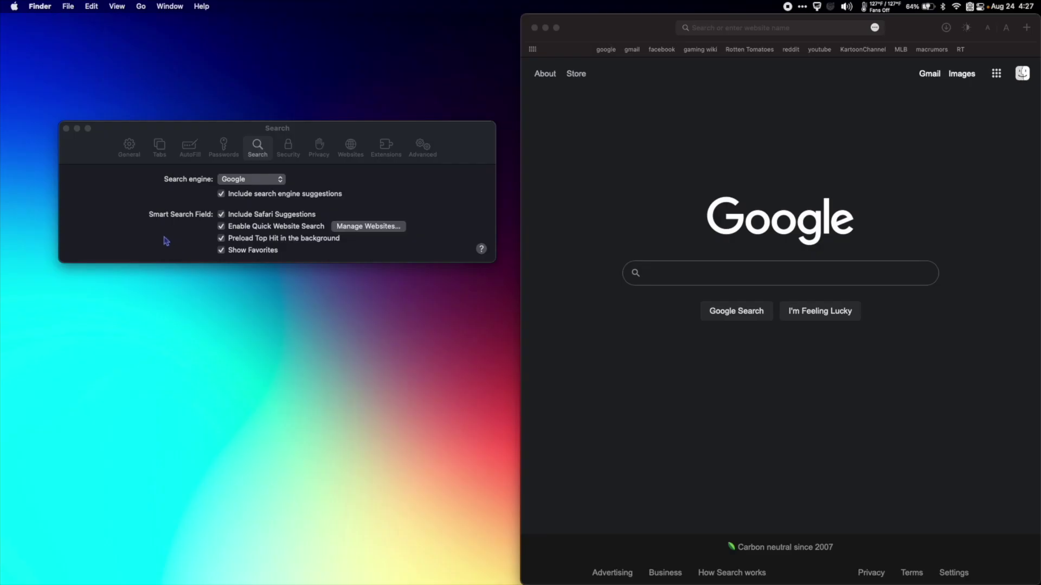
left_click(715, 28)
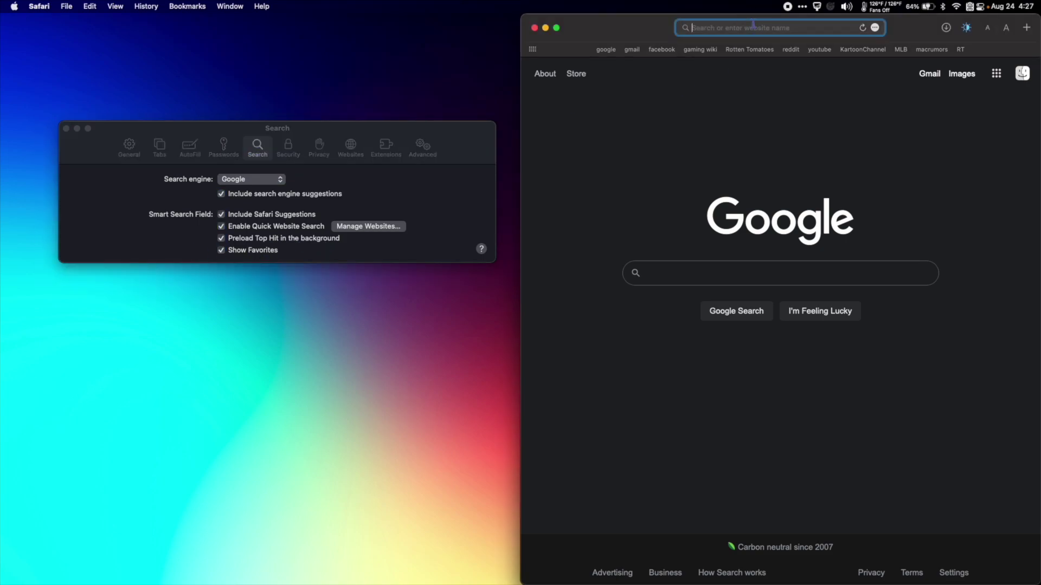
left_click(288, 146)
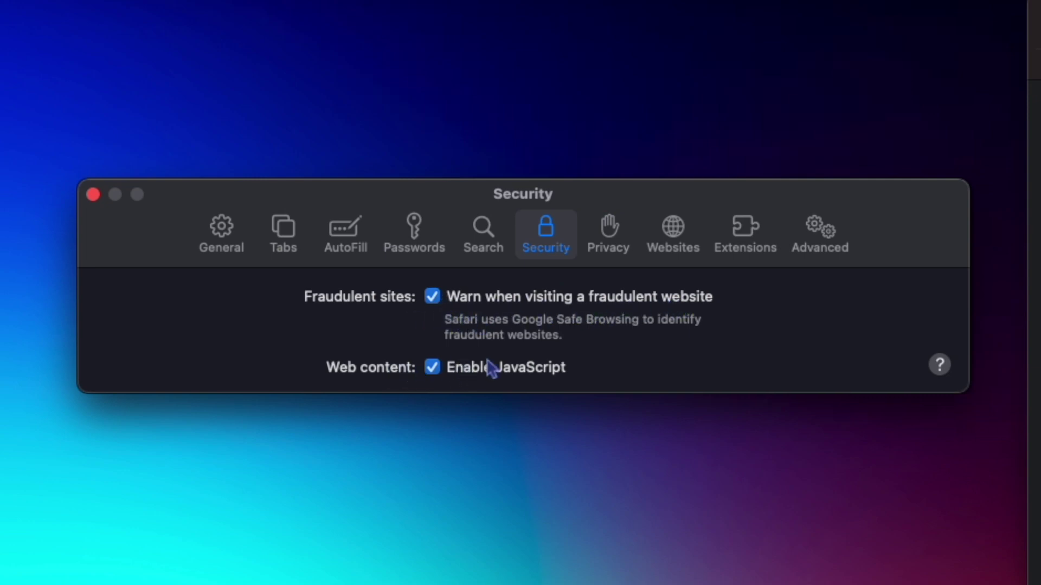
Review Privacy options for tracking, IP hiding and cookies, then show Websites settings.
left_click(611, 252)
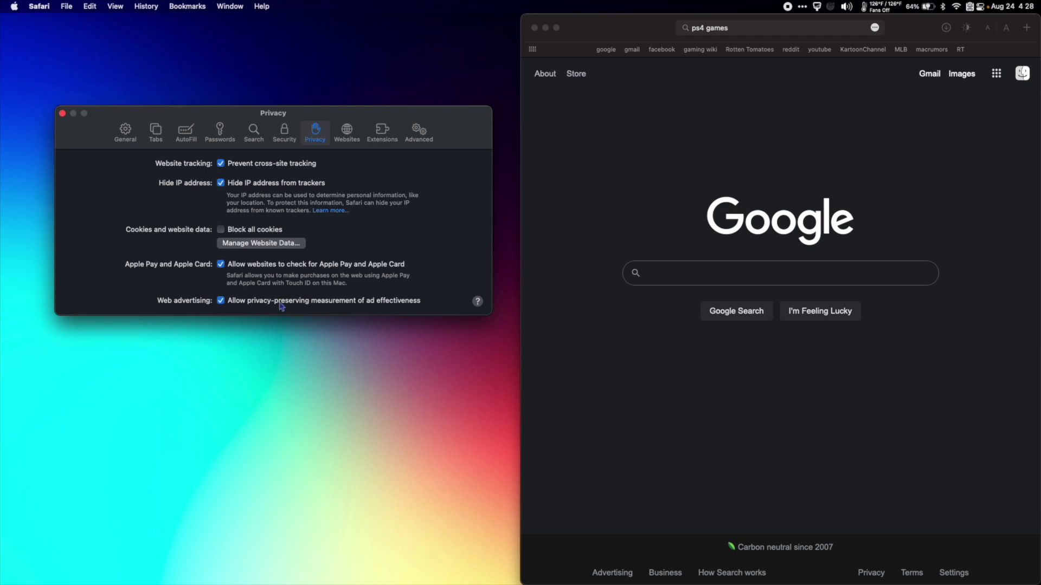
left_click(347, 131)
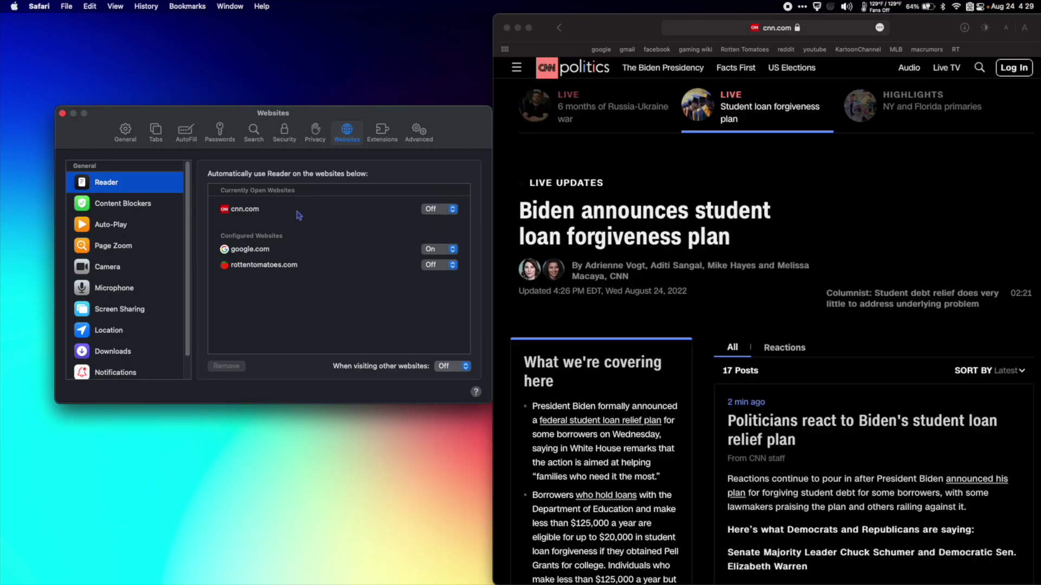
Turn Reader on for cnn.com in the Websites Reader list.
left_click(442, 209)
left_click(442, 209)
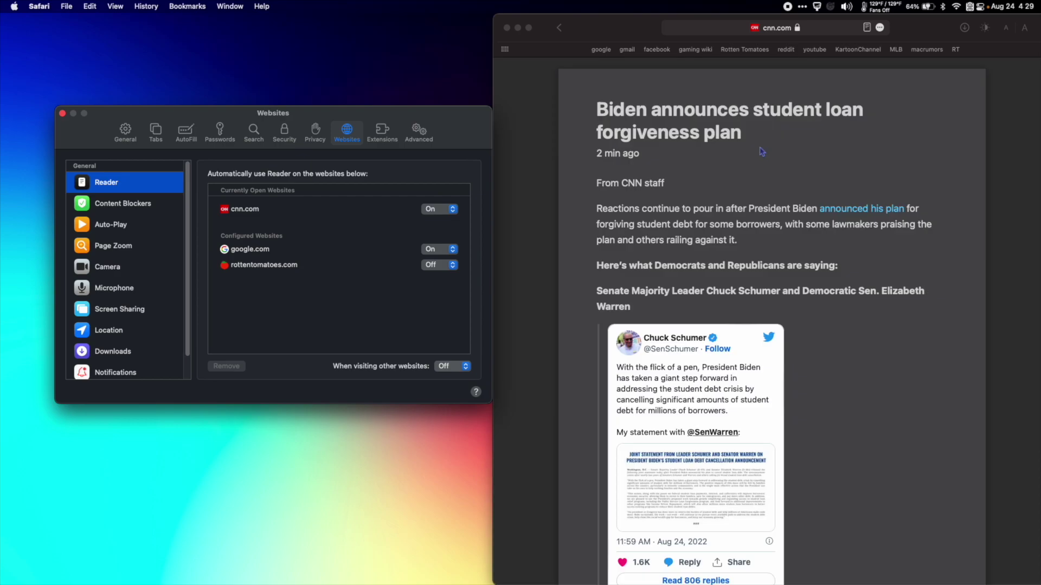
scroll(761, 152, "down", 10)
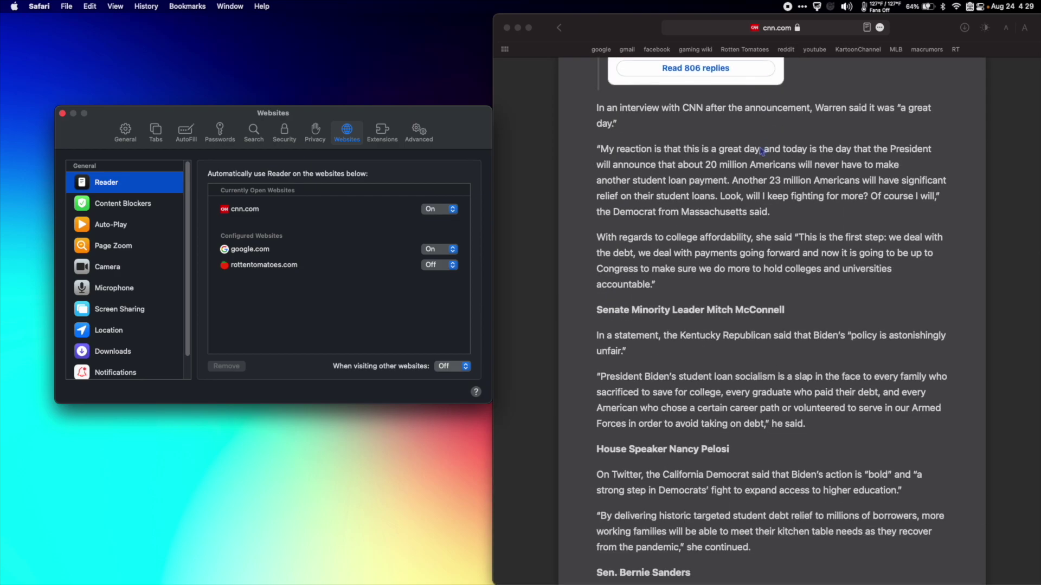
scroll(761, 151, "down", 8)
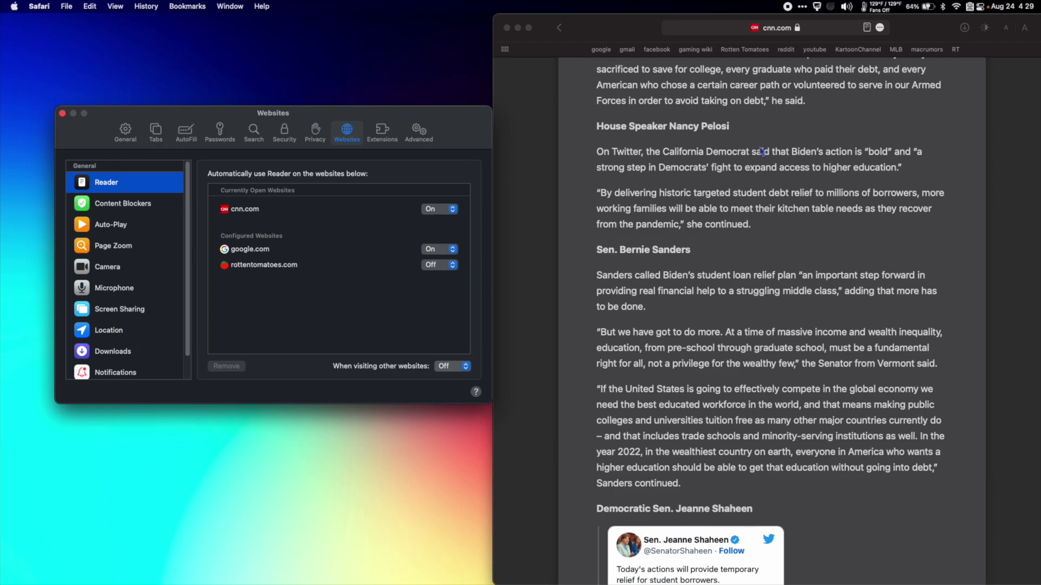
Review Content Blockers, Auto-Play, Page Zoom, Camera, Microphone, Screen Sharing, Location and Downloads.
left_click(136, 209)
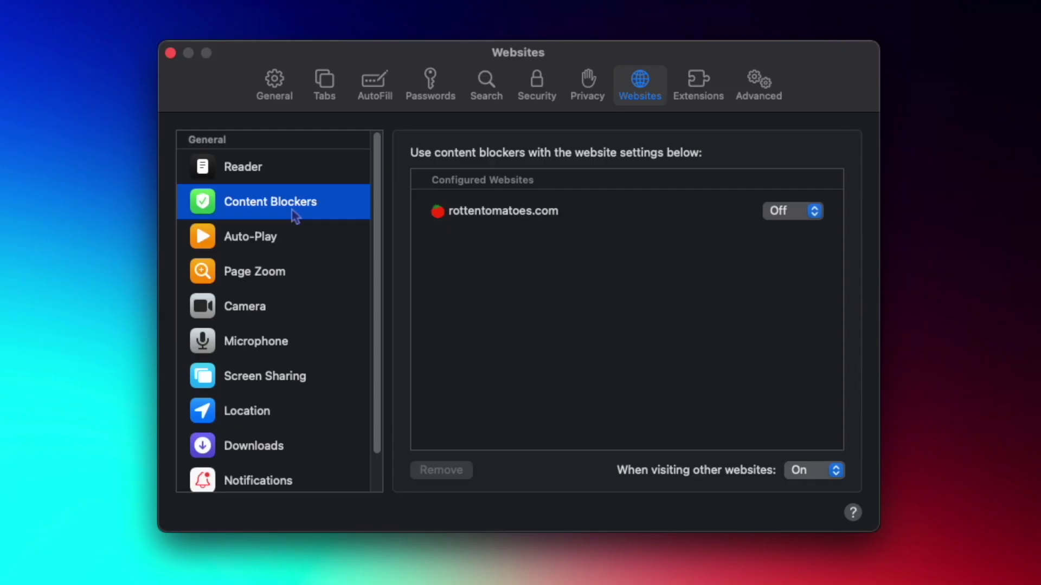
left_click(290, 244)
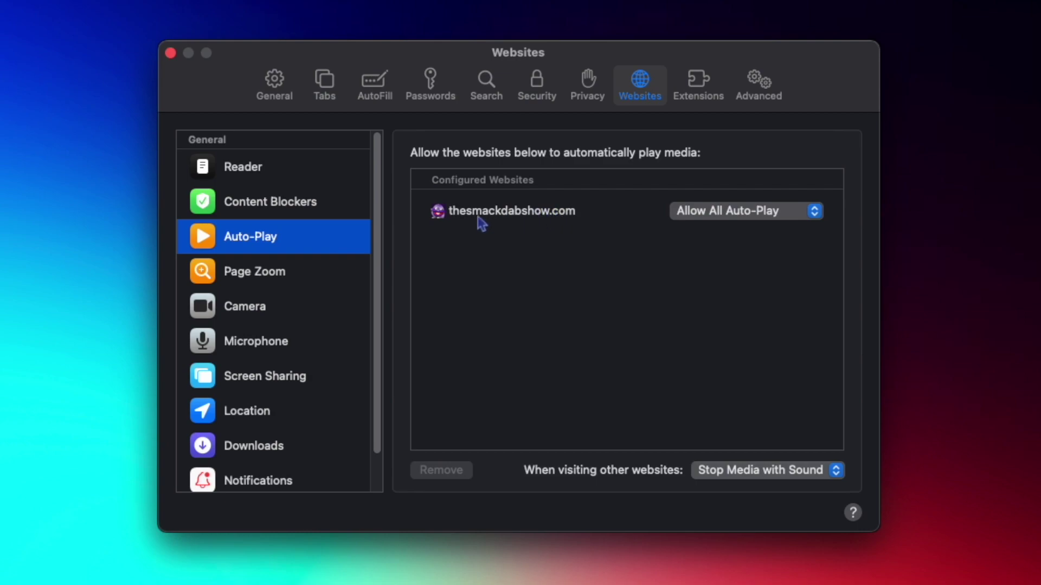
left_click(295, 276)
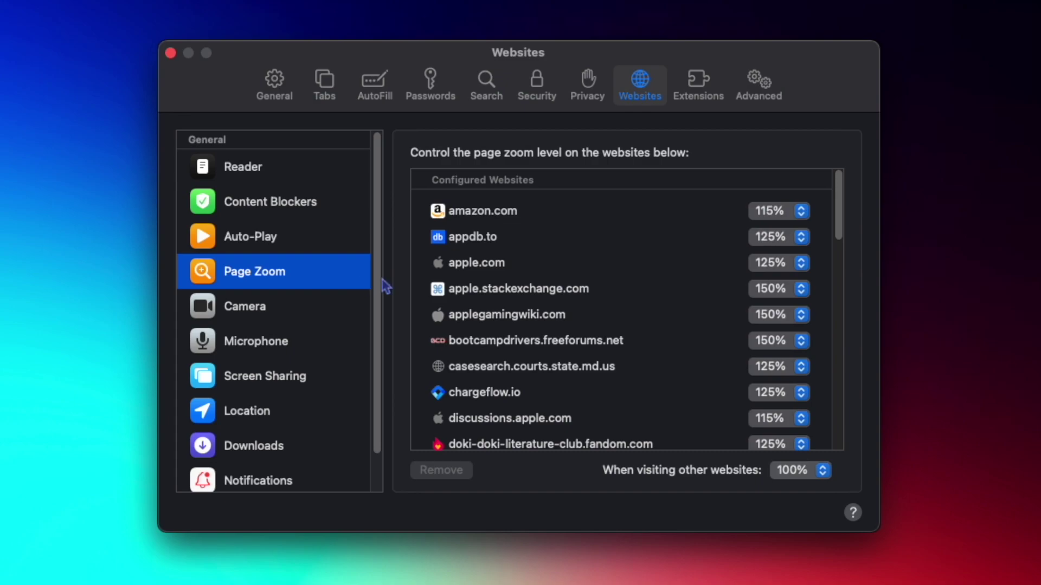
scroll(721, 307, "down", 3)
left_click(279, 310)
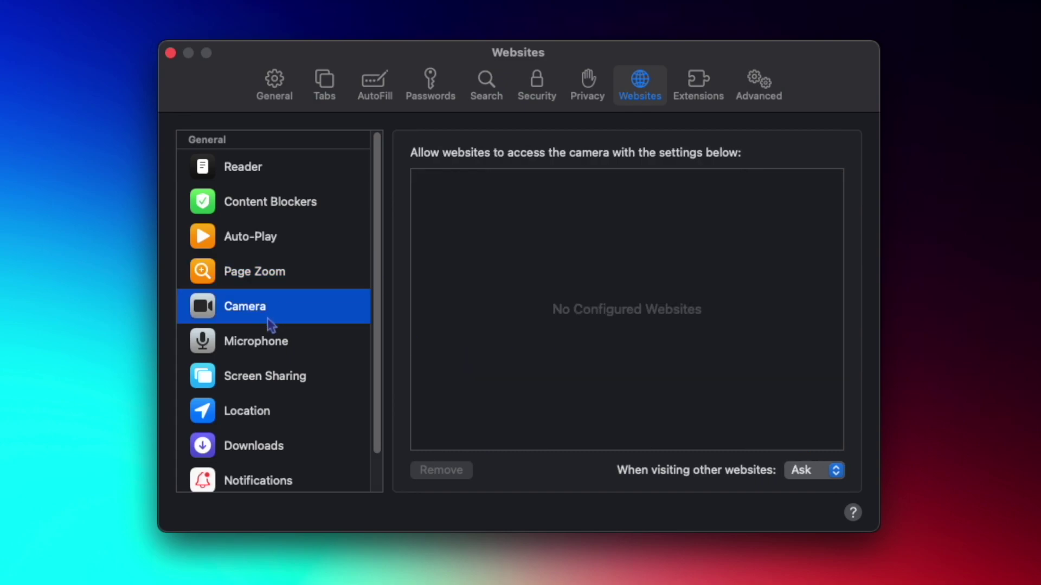
left_click(260, 353)
left_click(267, 374)
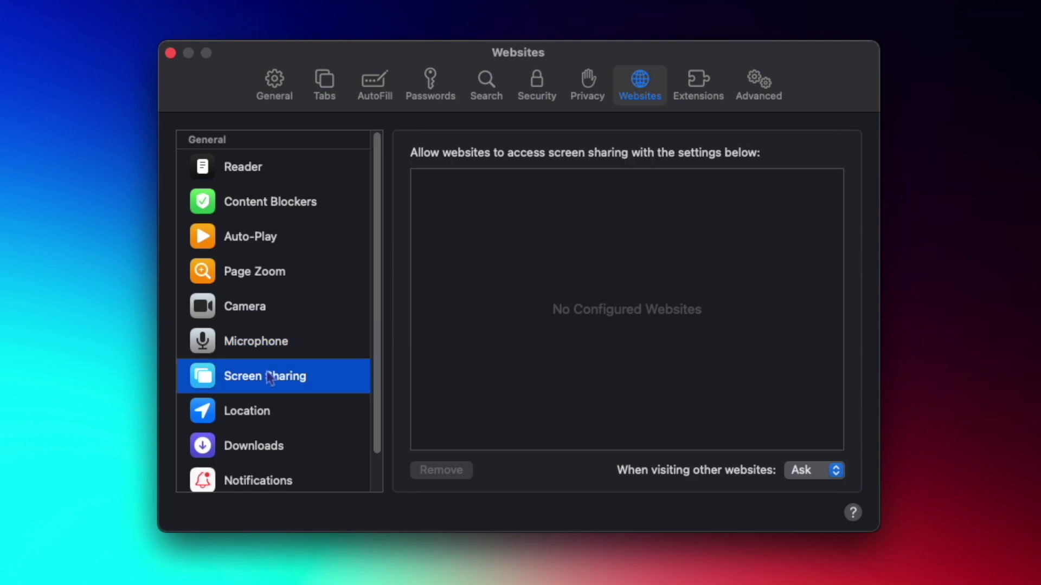
left_click(283, 420)
left_click(279, 412)
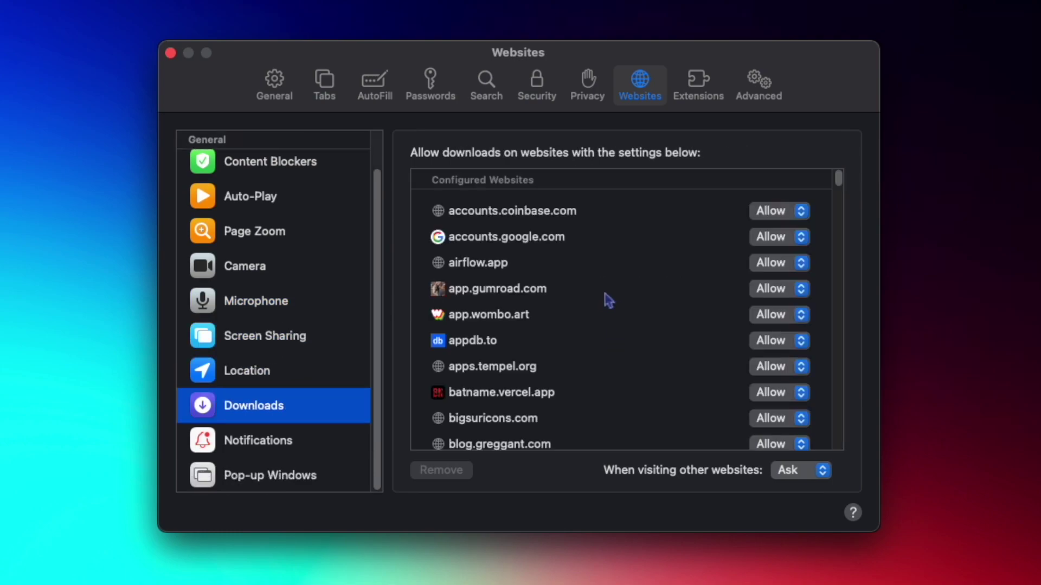
scroll(606, 299, "down", 5)
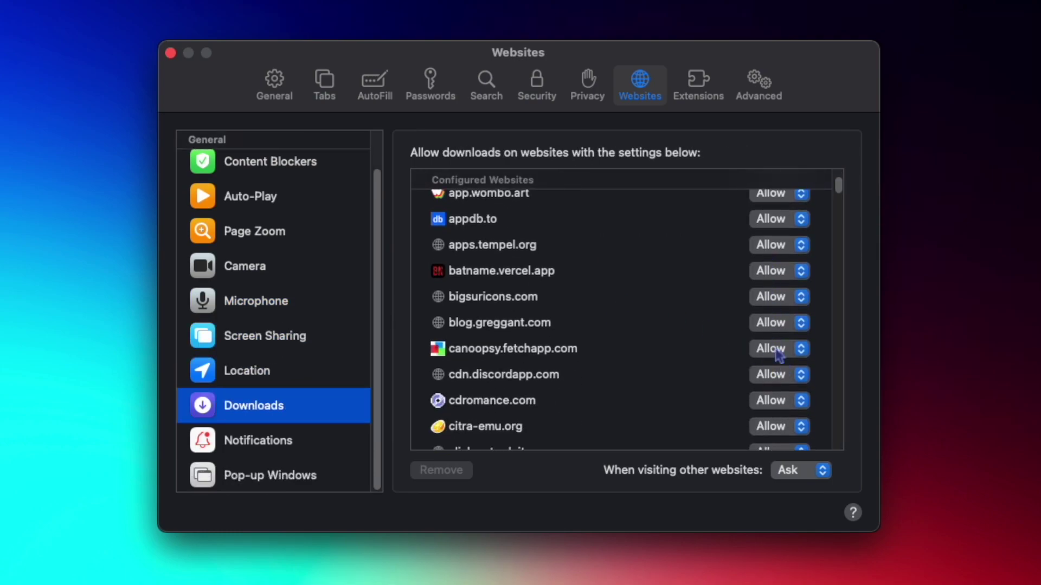
Inspect the Notifications site entries, then show the Pop-up Windows list.
key("Down")
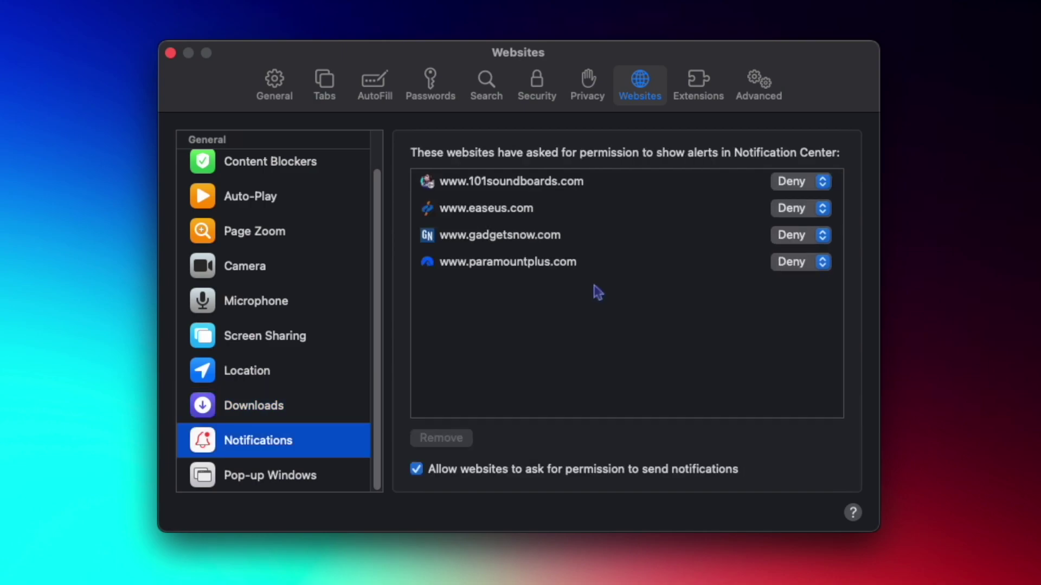
left_click(545, 268)
left_click(496, 244)
left_click(516, 209)
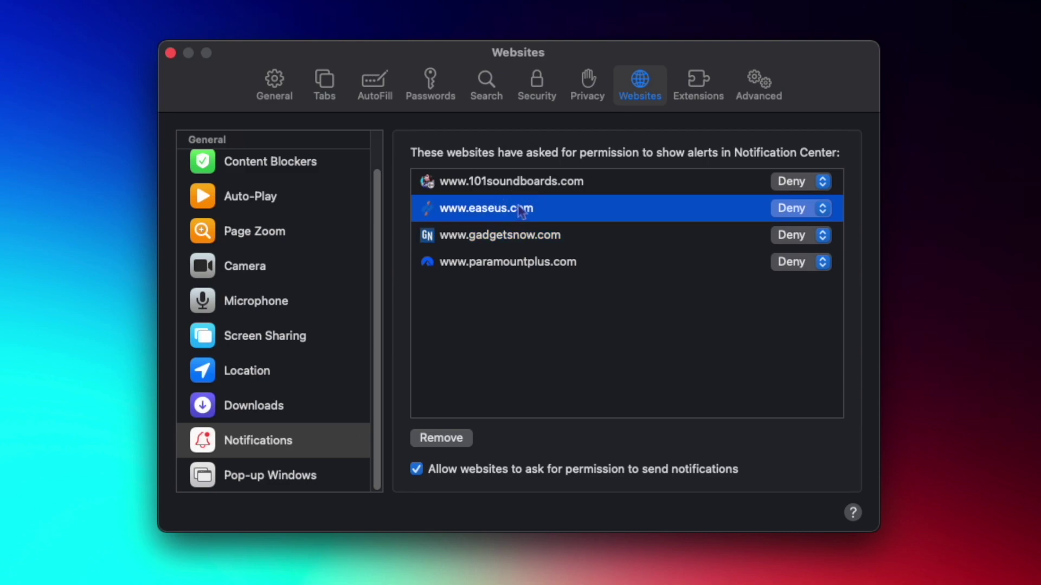
left_click(521, 192)
left_click(358, 480)
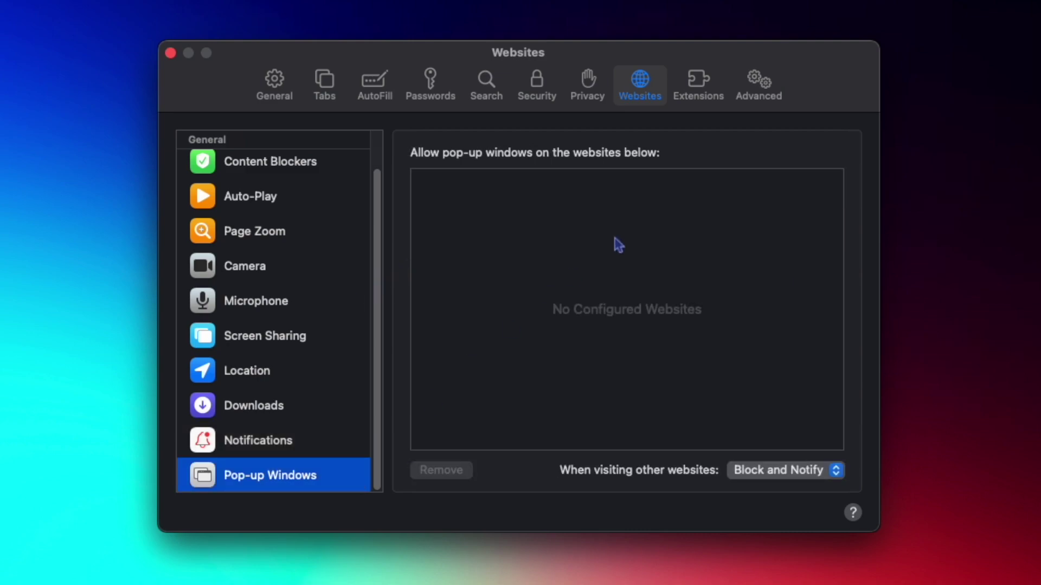
scroll(323, 440, "up", 2)
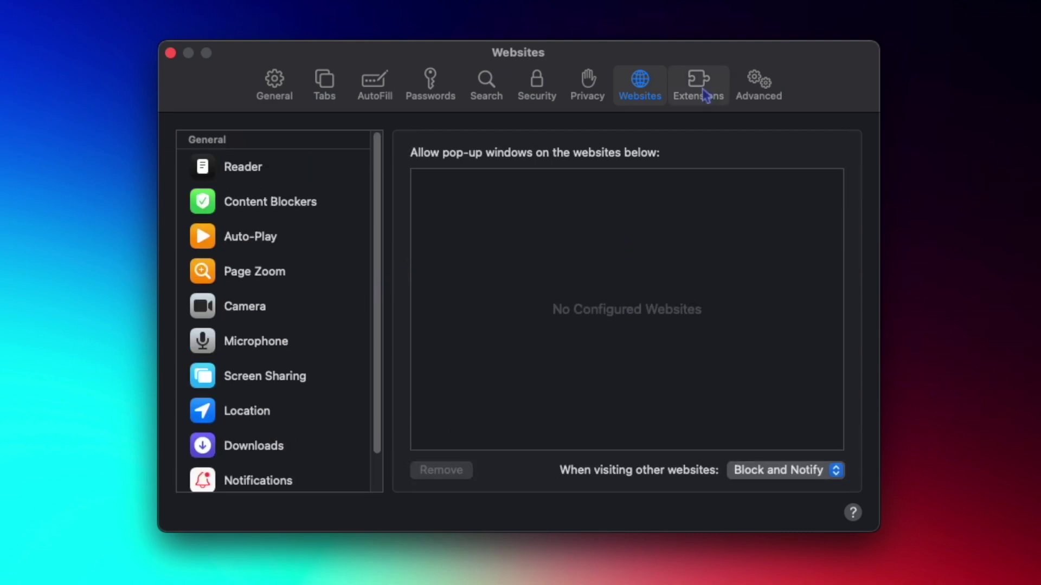
Show Extensions settings and turn Dark Mode on for the Rotten Tomatoes page.
left_click(703, 90)
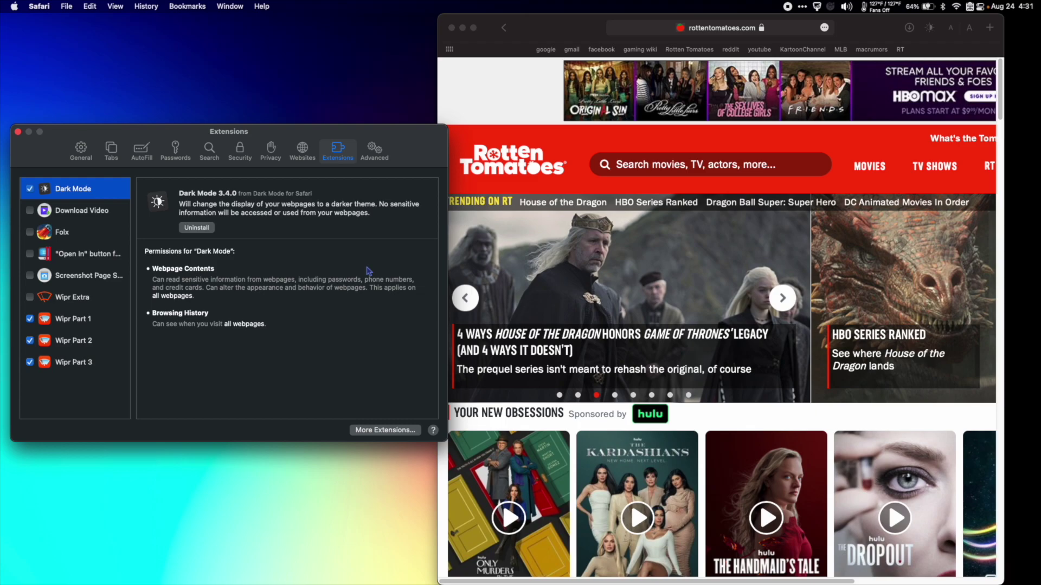
left_click(581, 36)
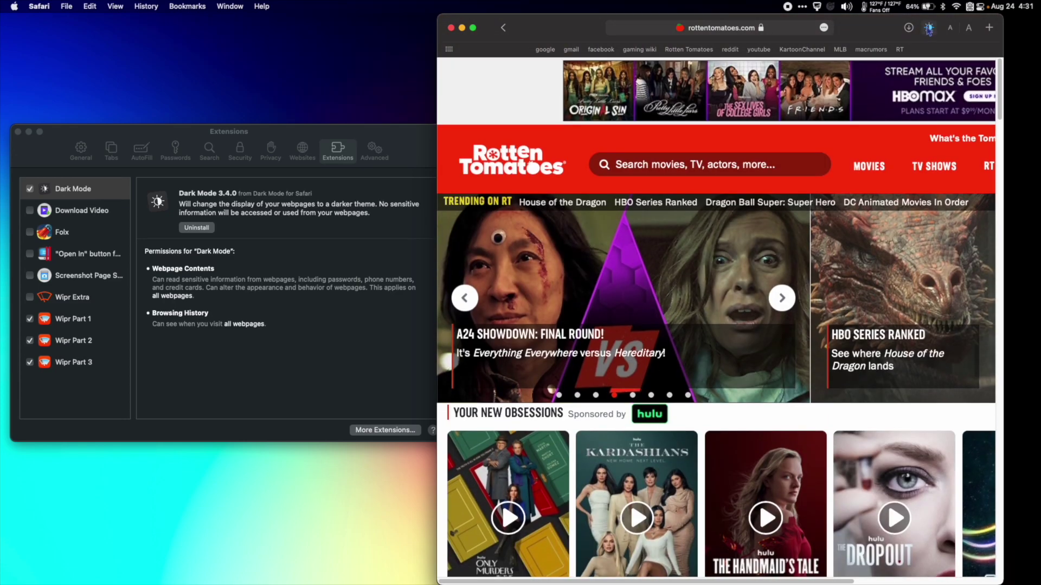
left_click(928, 30)
left_click(959, 175)
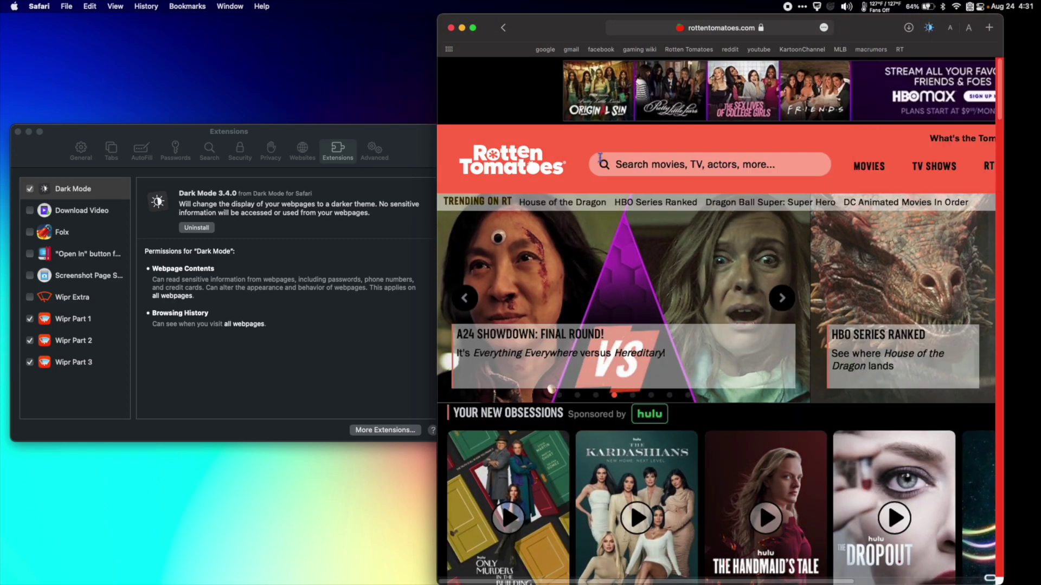
Show the Wipr Part 1 extension's details in the Extensions list.
scroll(611, 185, "down", 10)
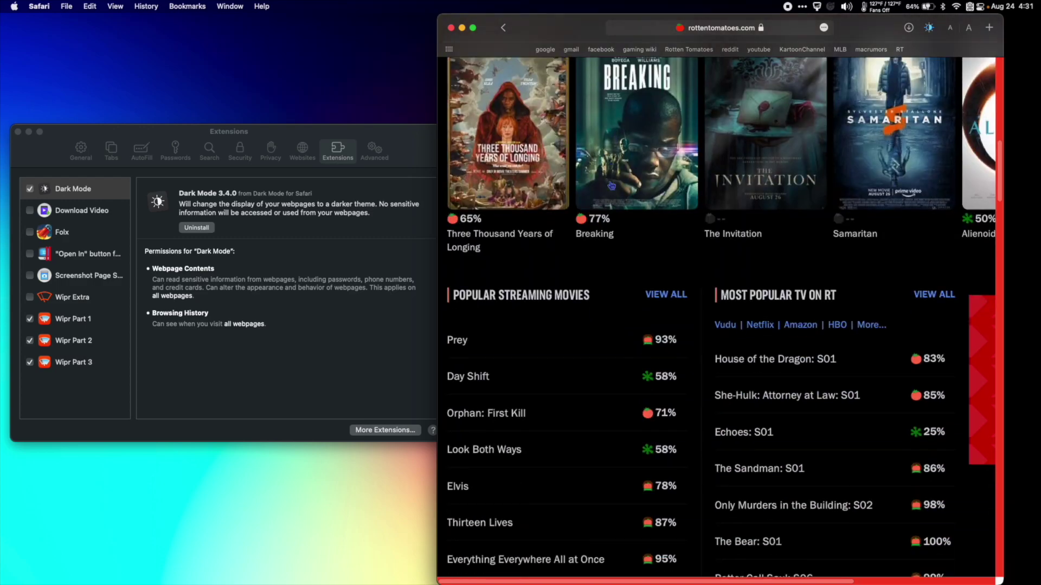
scroll(611, 186, "down", 5)
left_click(79, 321)
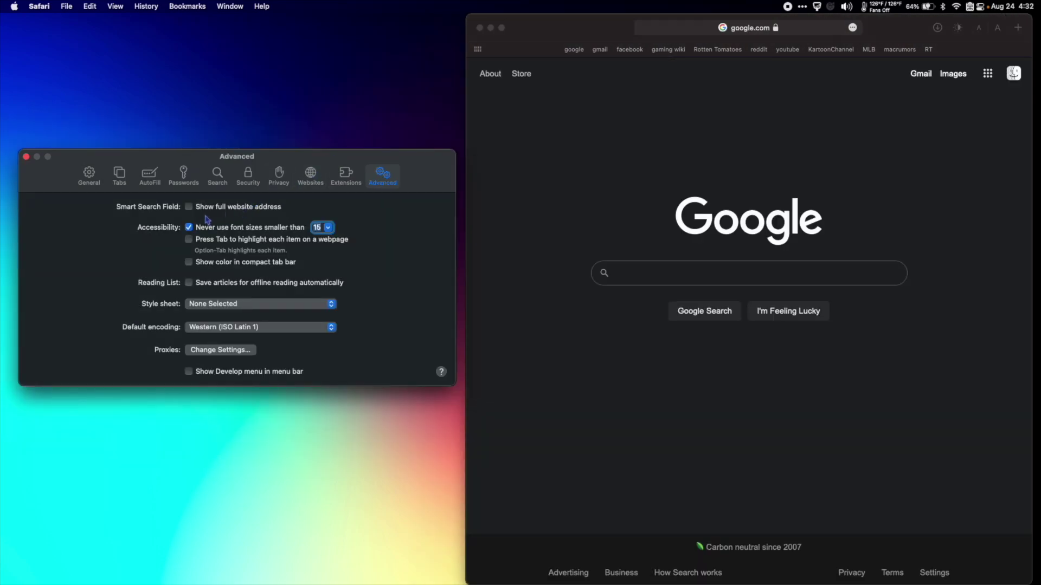
Turn on 'Show full website address' in Advanced settings, then turn it back off.
left_click(189, 207)
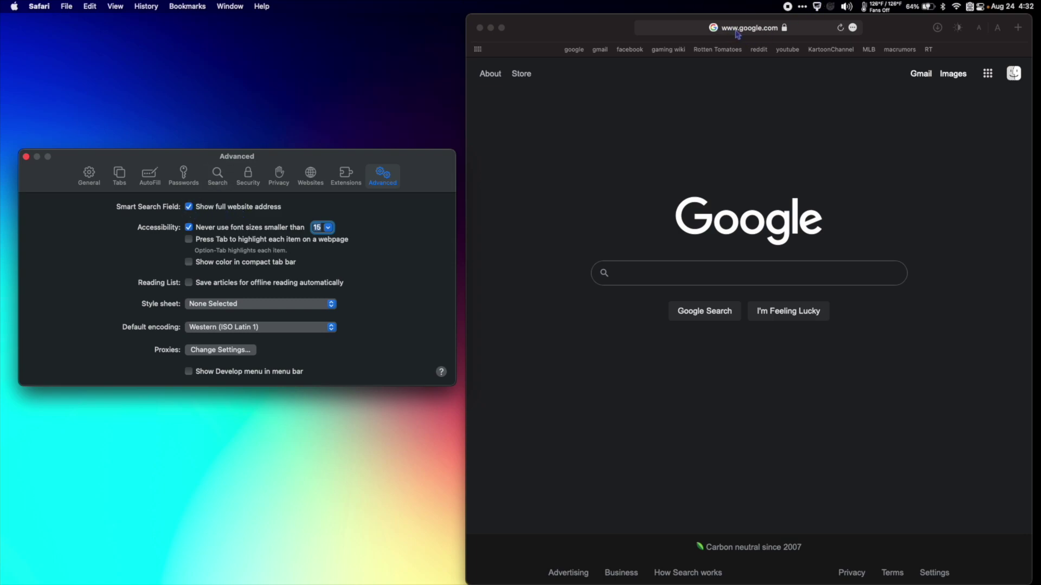
left_click(271, 207)
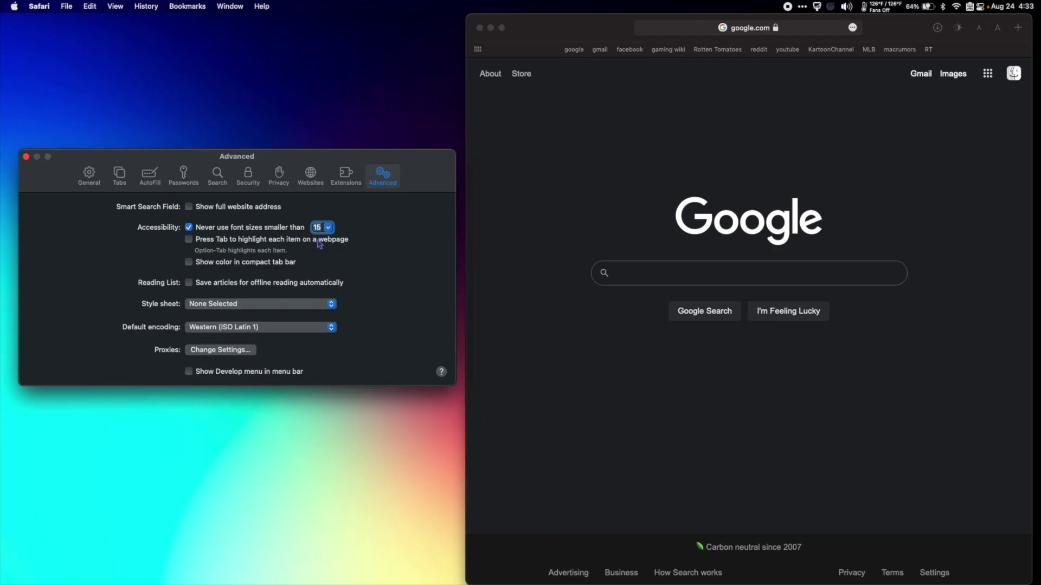
Load Rotten Tomatoes from the bookmark and Tab through its items to the Critics link.
left_click(586, 149)
left_click(717, 49)
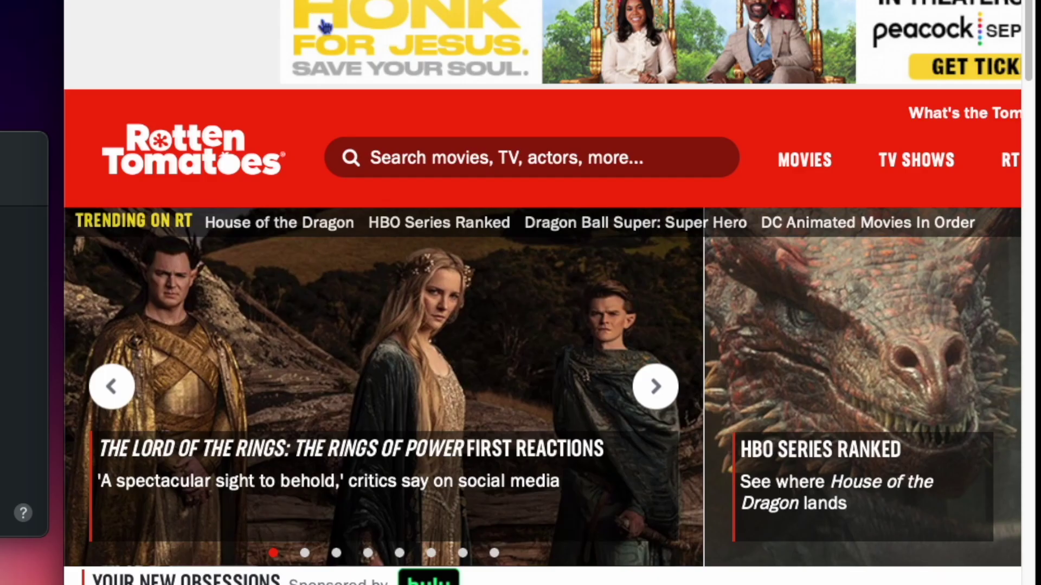
key("Tab")
key("Tab")
key("Tab")
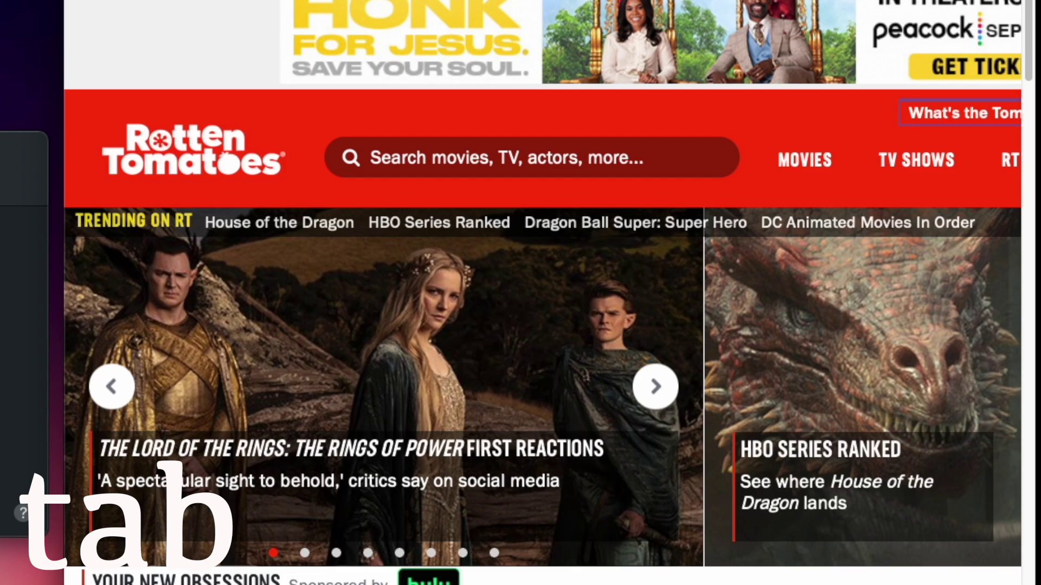
key("Tab")
key("Tab")
key("Tab")
key("Tab")
key("Tab")
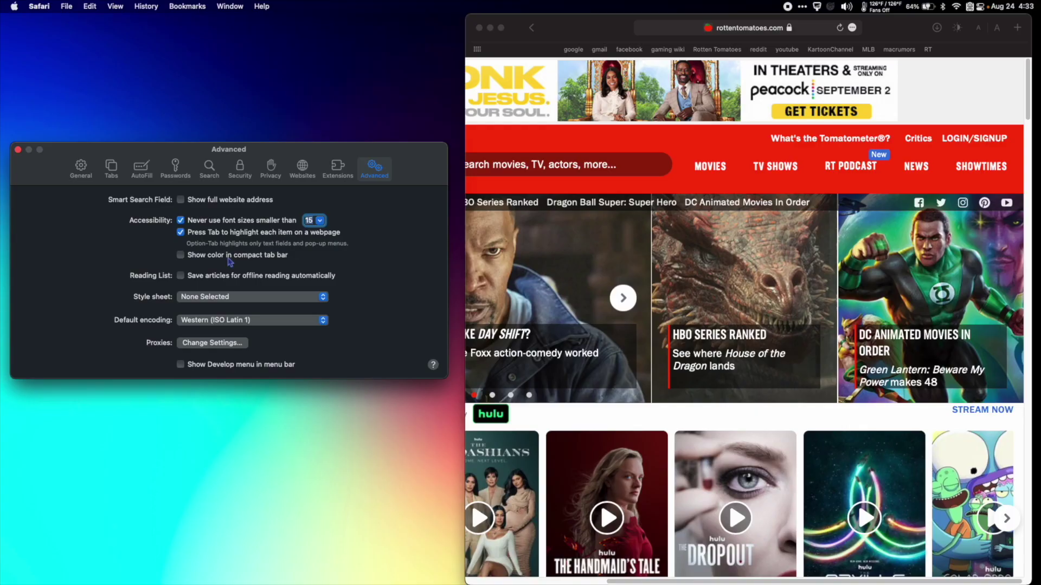
Turn 'Show color in compact tab bar' on to tint the tab bar red, then off again.
left_click(391, 279)
left_click(515, 49)
left_click_drag(516, 48, 526, 48)
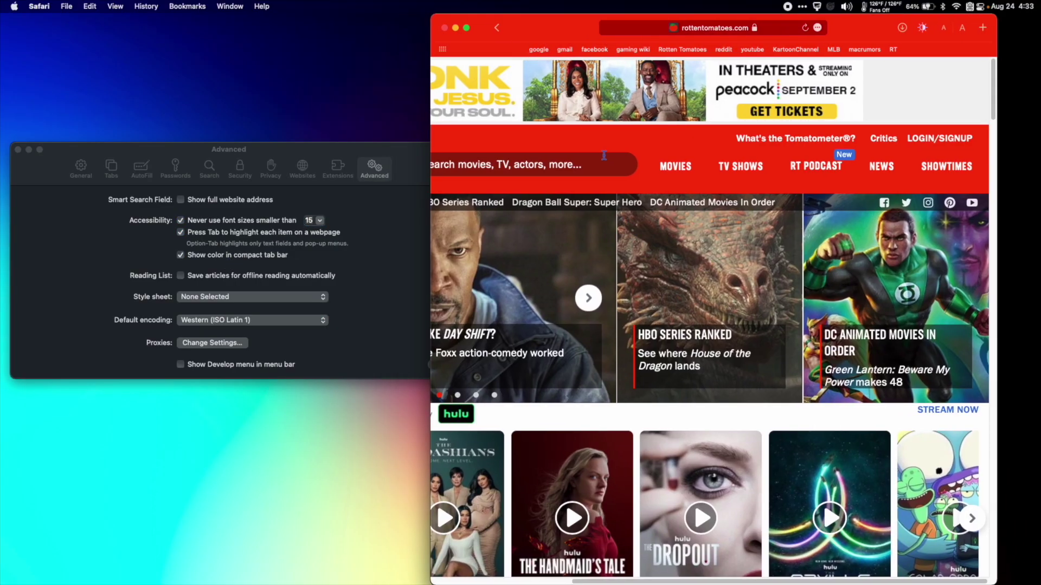
scroll(679, 142, "down", 5)
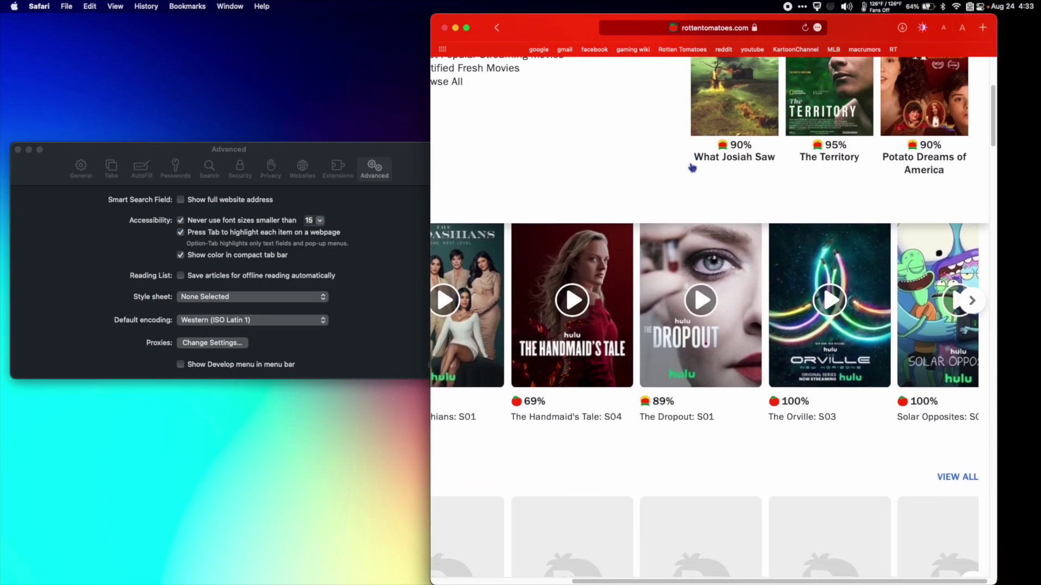
left_click(180, 255)
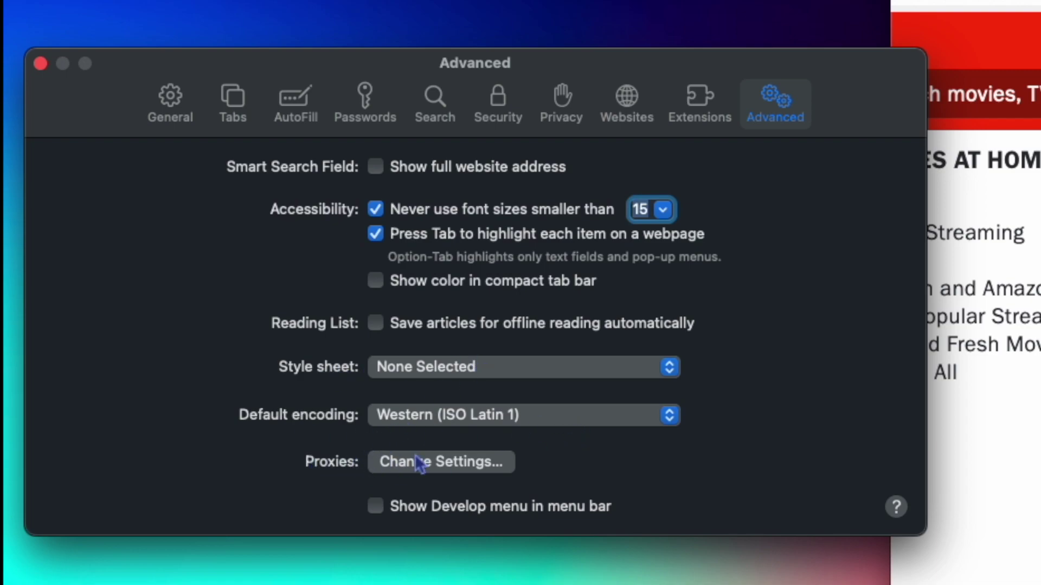
Enable the Develop menu, float the YouTube video in picture-in-picture at bottom-left, and close the window.
left_click(375, 507)
left_click(239, 6)
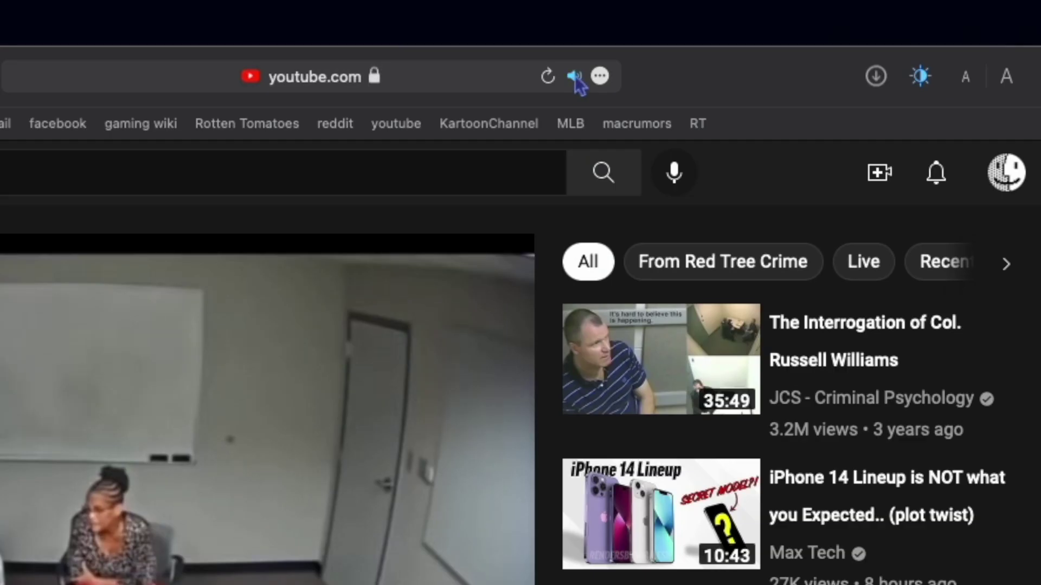
right_click(619, 59)
left_click(628, 114)
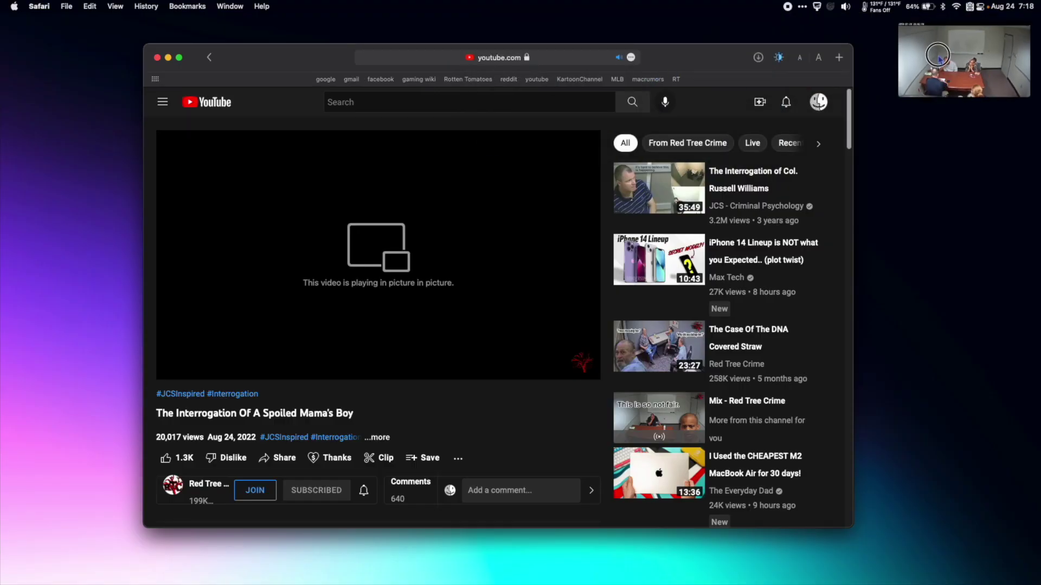
left_click_drag(939, 58, 157, 526)
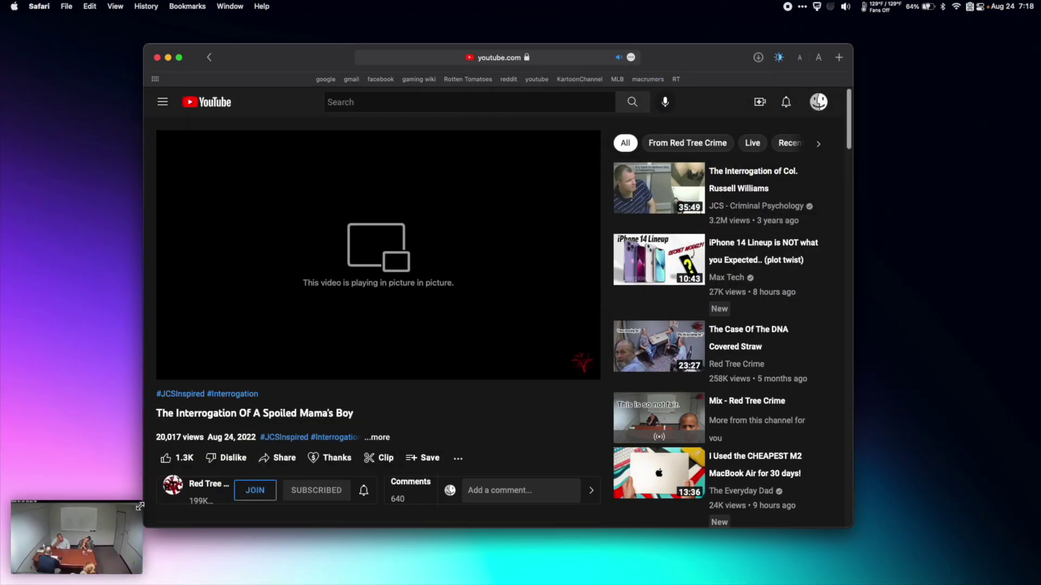
key("super+w")
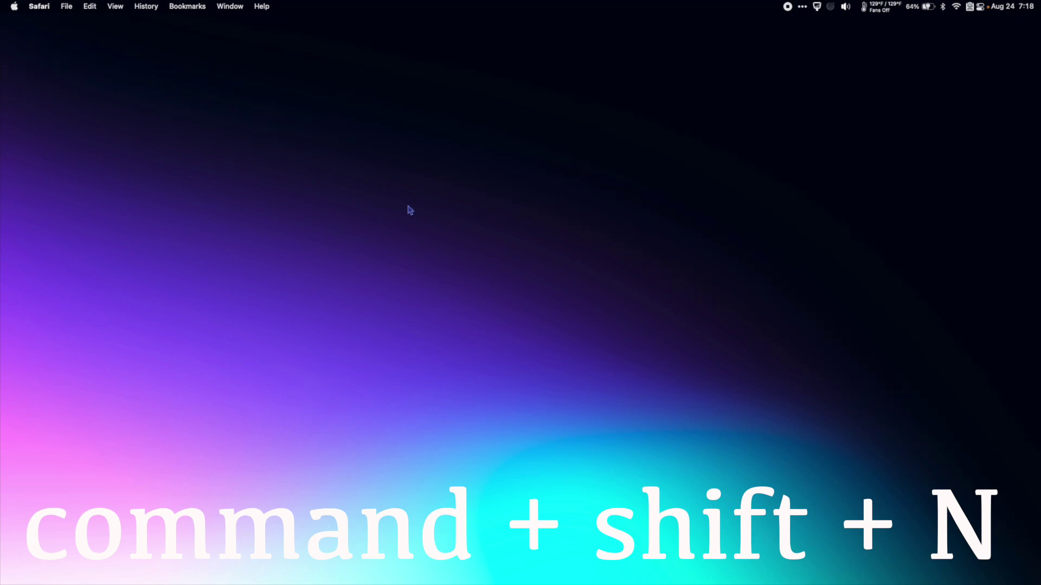
Load regardsurlefrancais.com in a private window and reach View > Translation > Translate to English.
key("super+shift+n")
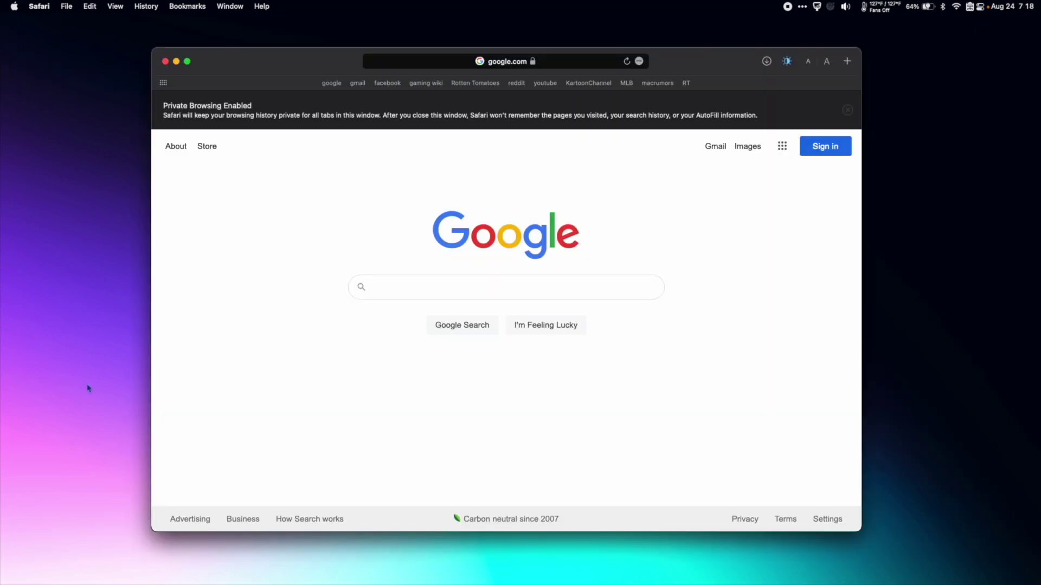
left_click(115, 6)
left_click(135, 33)
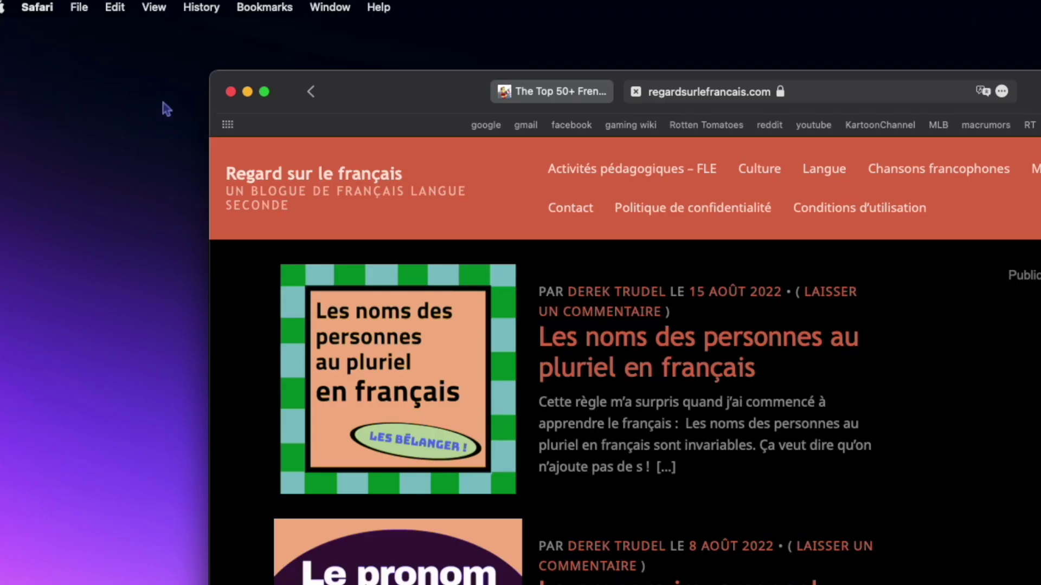
left_click(115, 6)
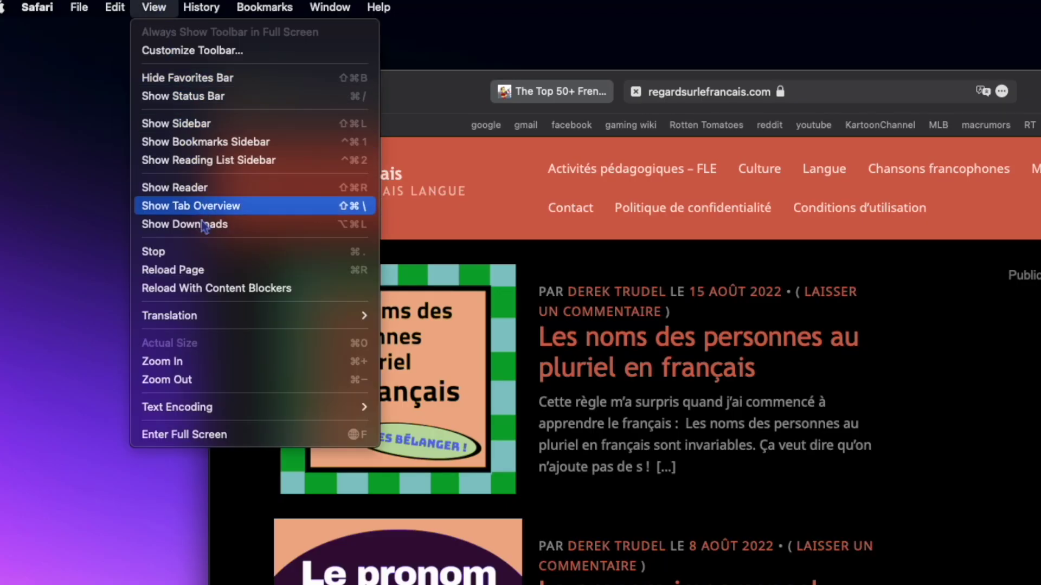
mouse_move(225, 316)
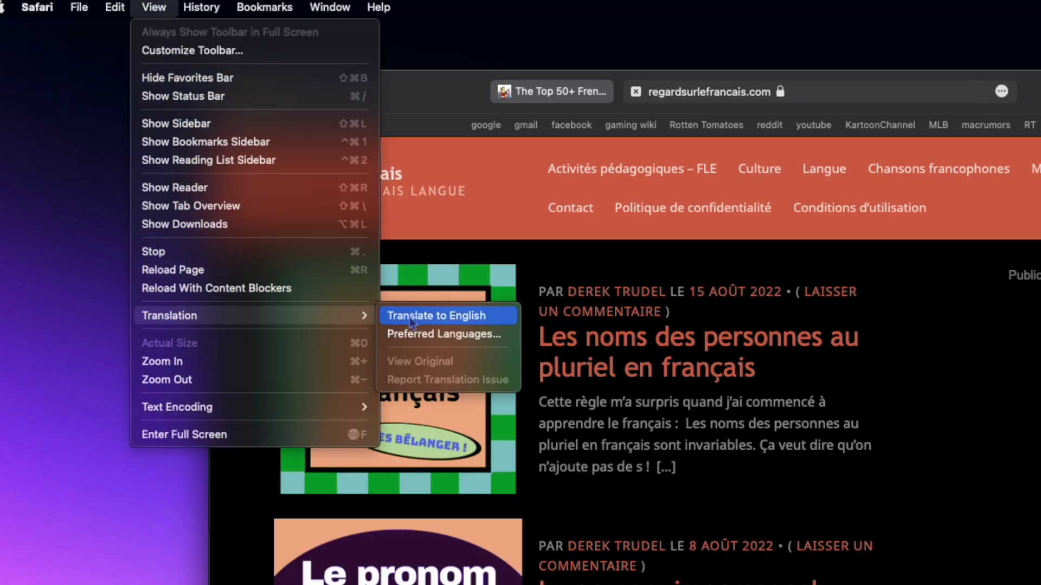